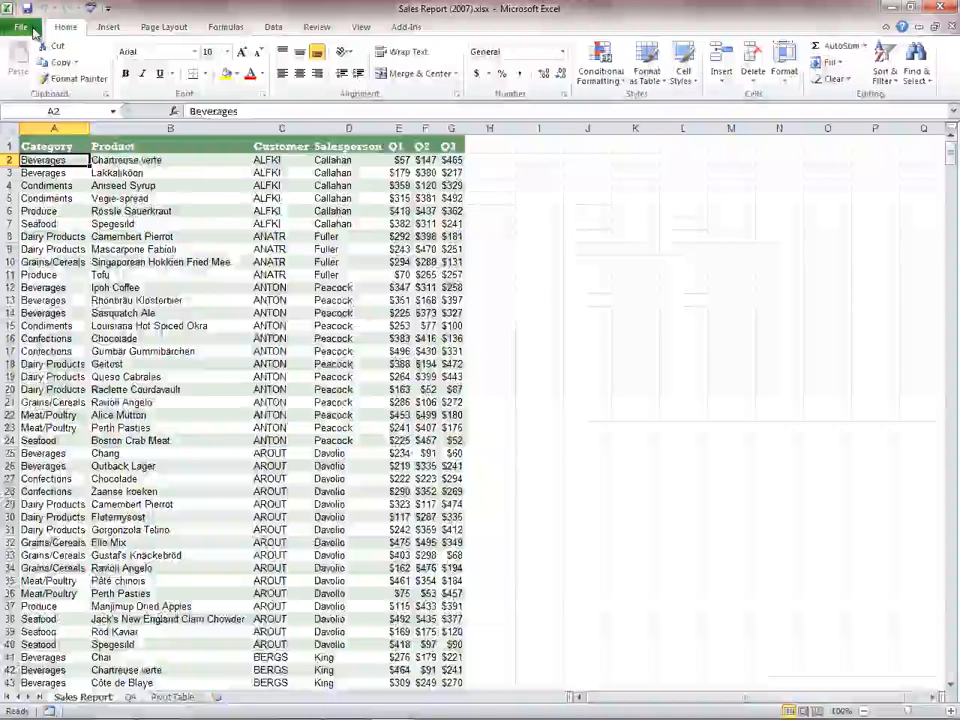
- Look through the workbook's information, the available new-workbook templates and the print settings with preview
left_click(34, 32)
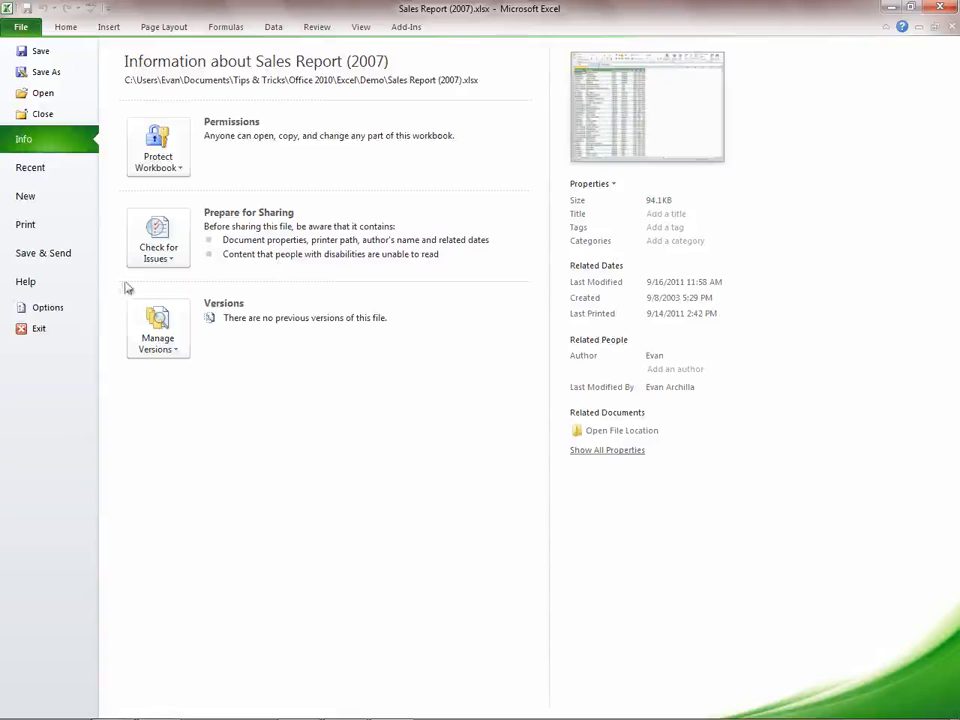
left_click(57, 196)
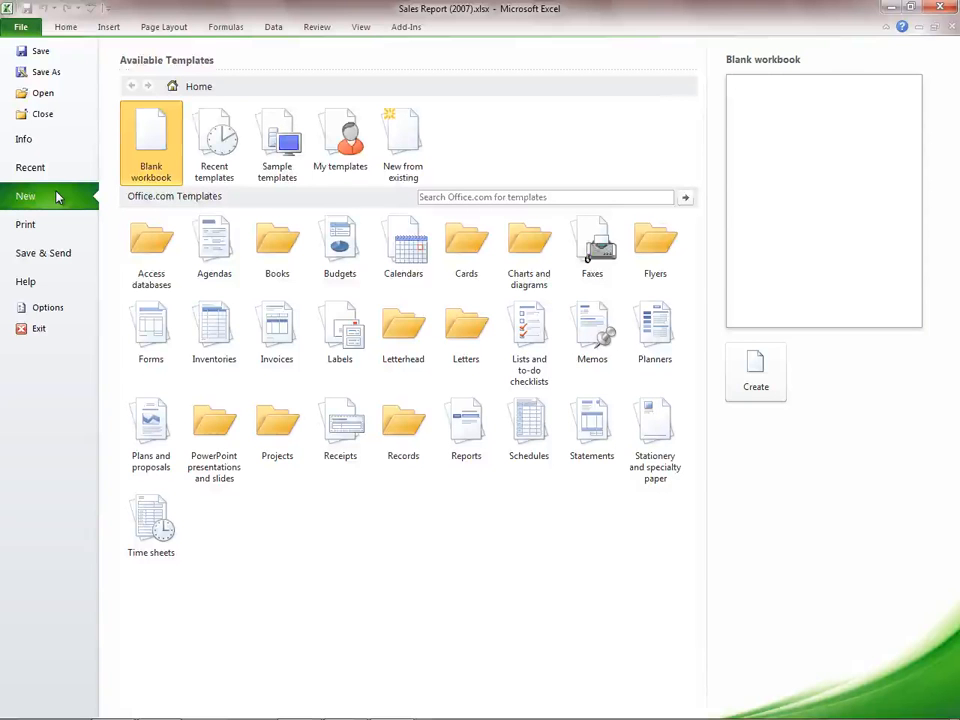
left_click(57, 227)
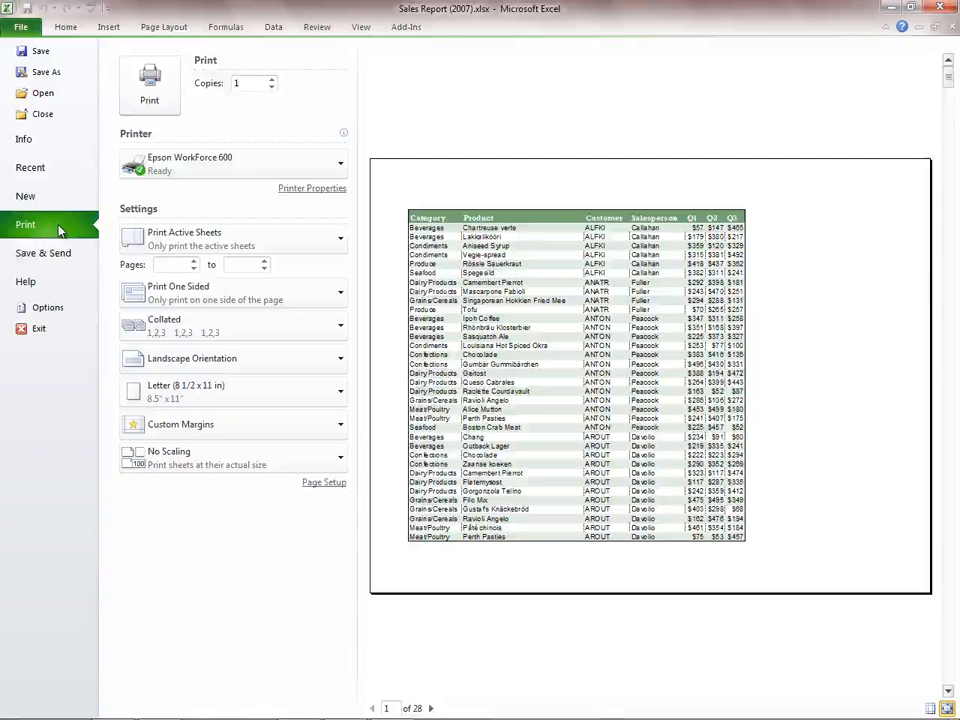
- Add a new custom ribbon tab after Home in the Excel options and rename it My Tab
left_click(48, 309)
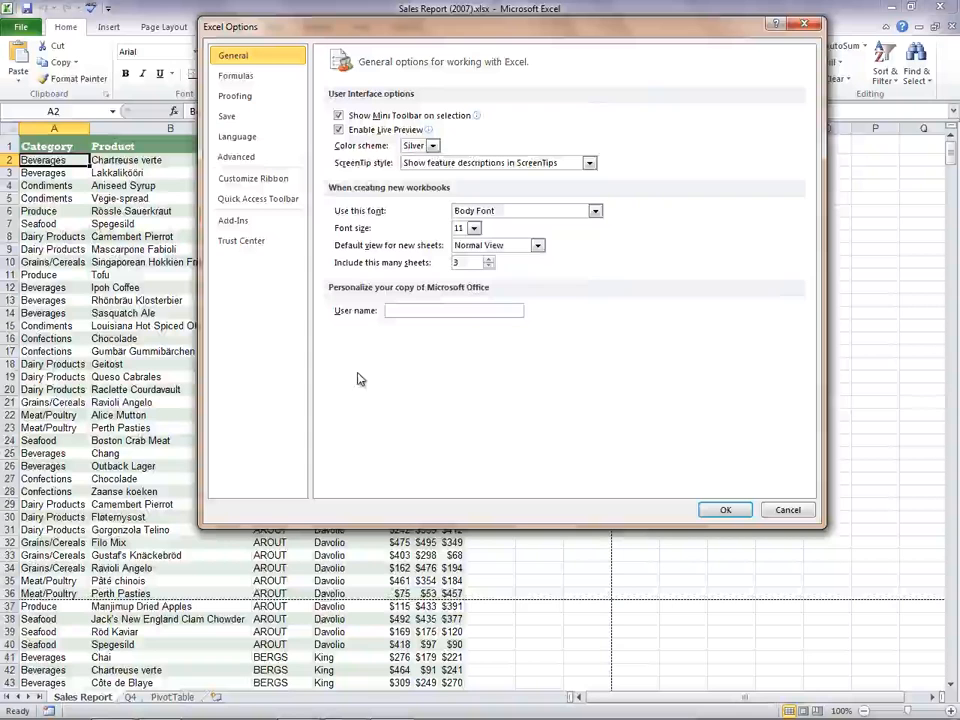
left_click(285, 180)
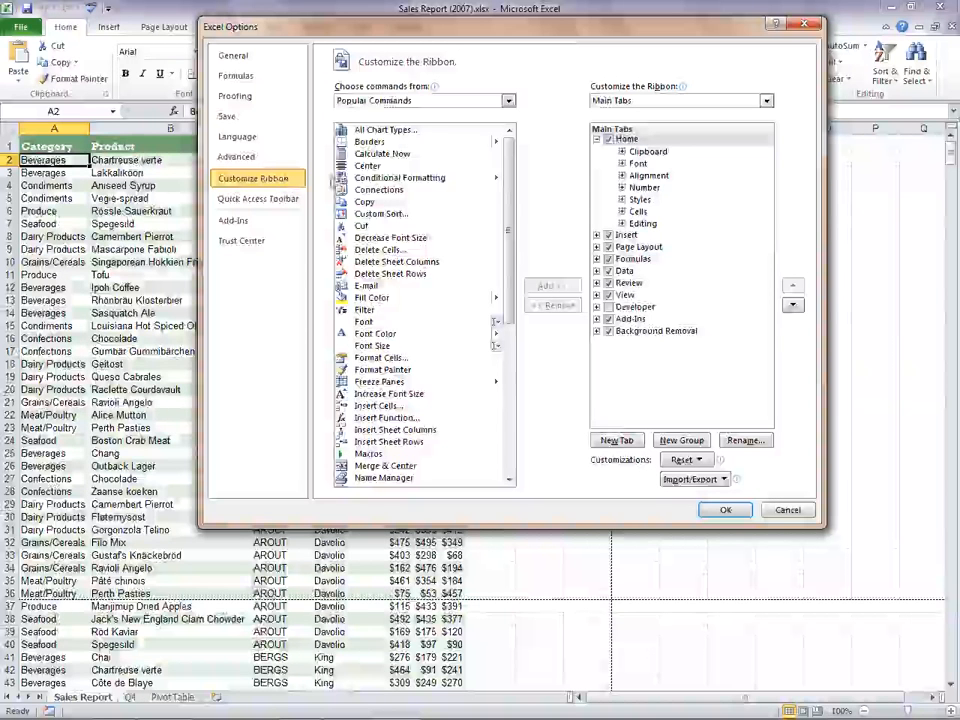
left_click(617, 440)
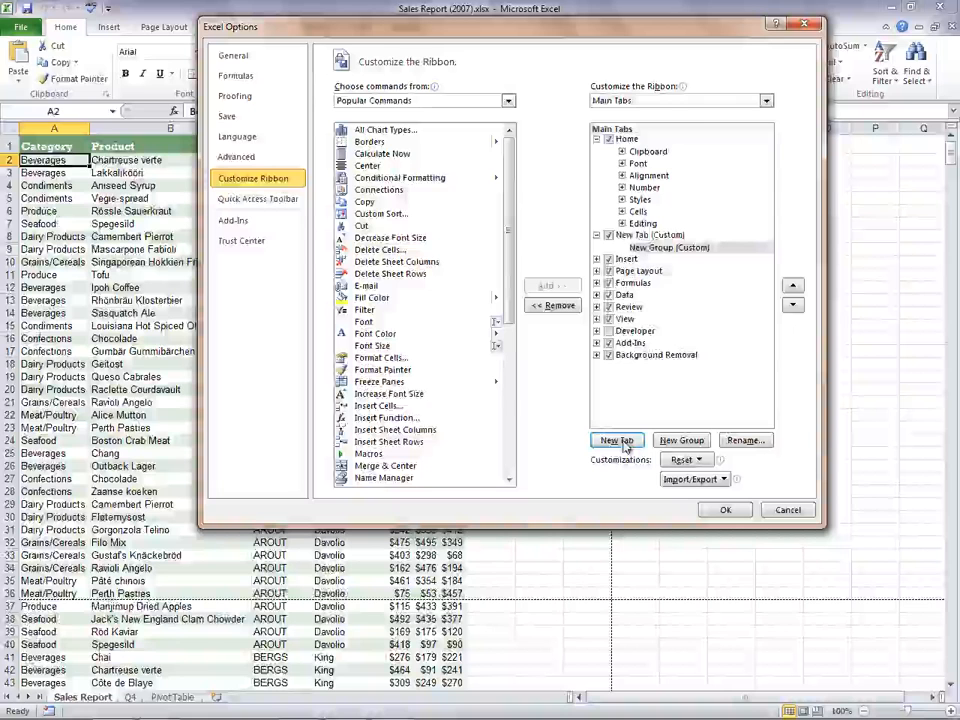
left_click(650, 235)
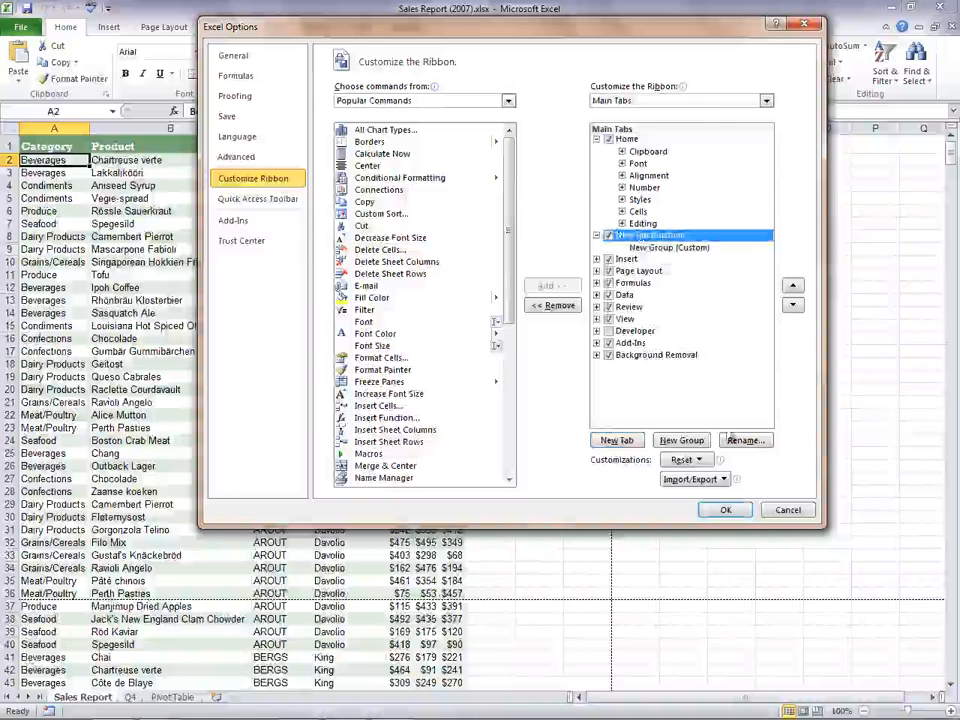
left_click(745, 440)
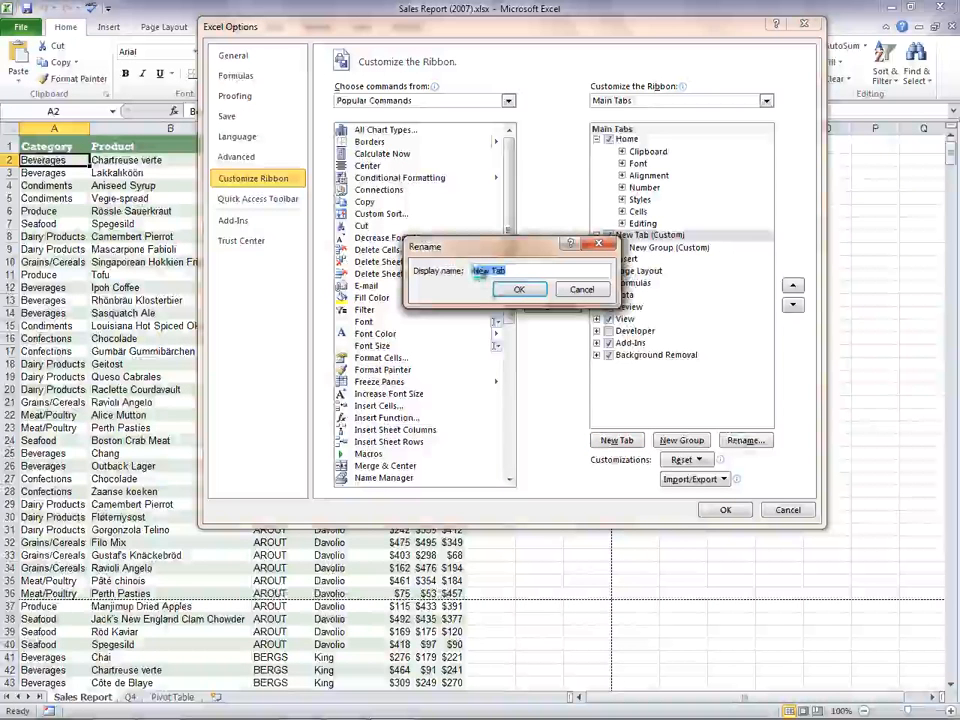
type("My Tab")
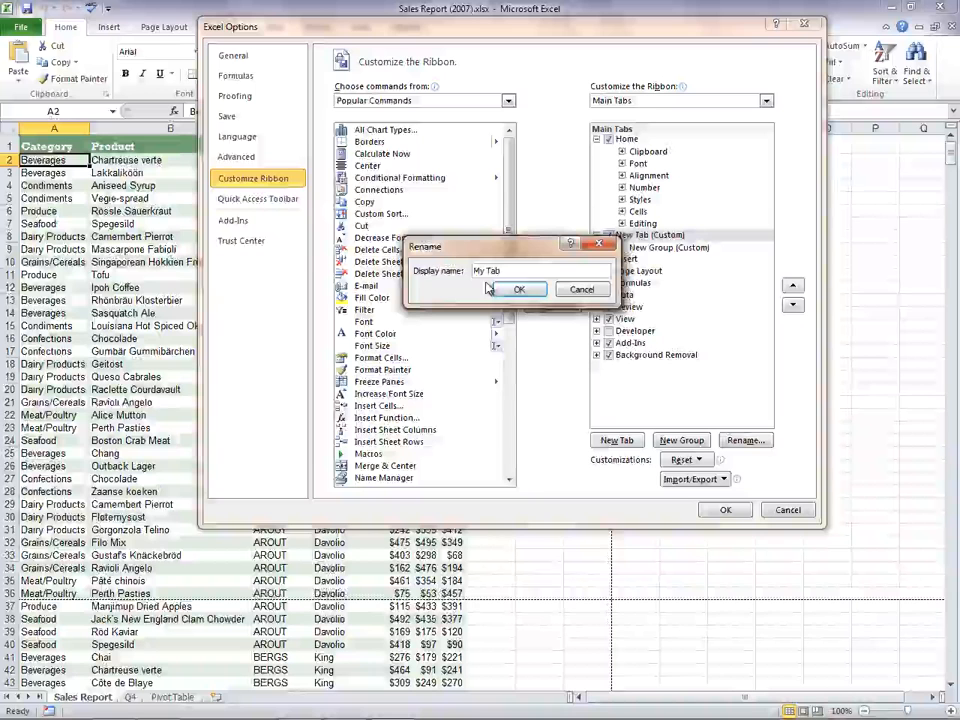
left_click(514, 289)
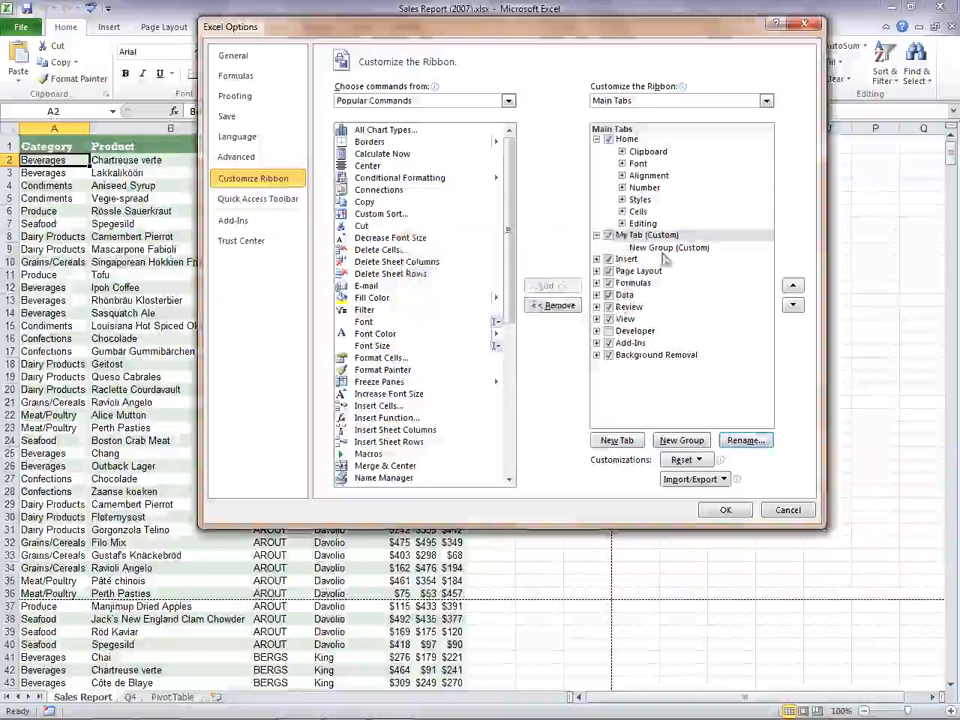
- Rename the new group in My Tab as Favorite Commands
left_click(668, 250)
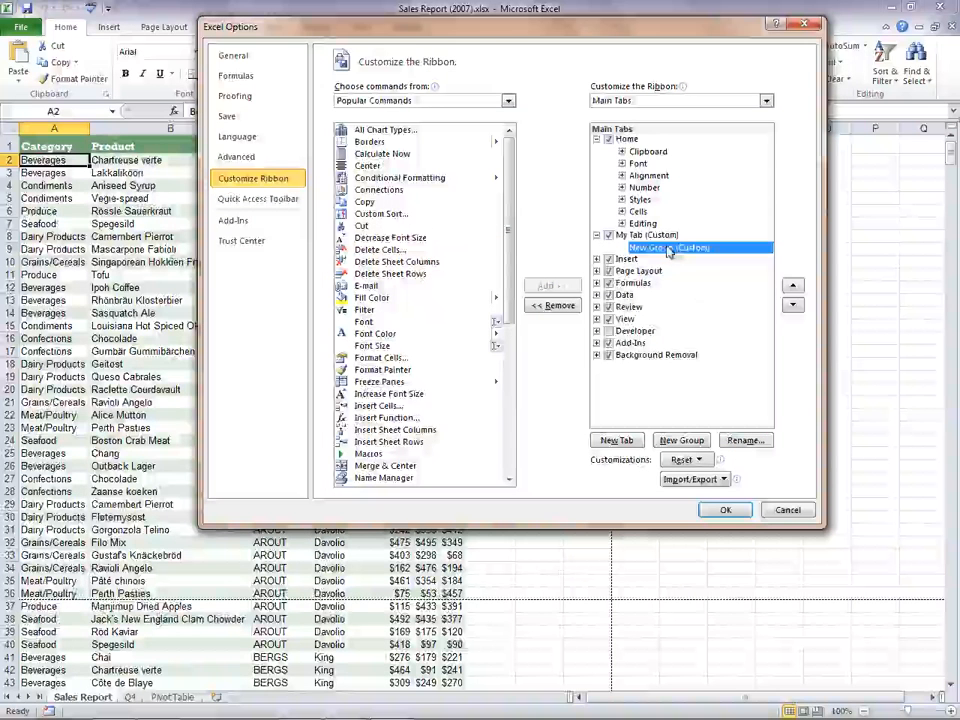
left_click(762, 445)
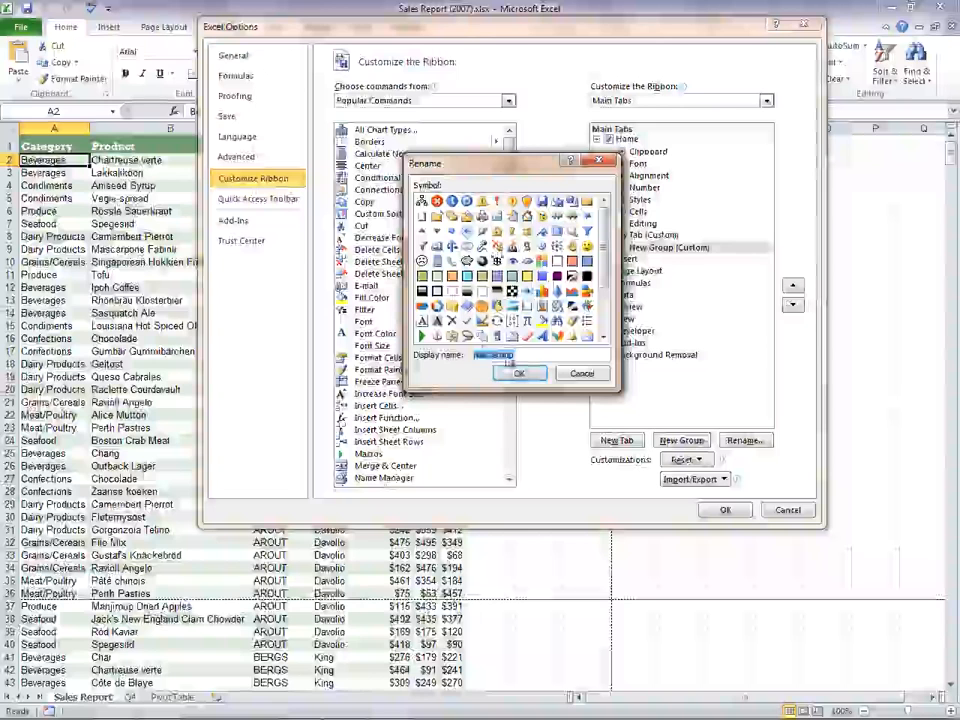
type("Favorite Commands")
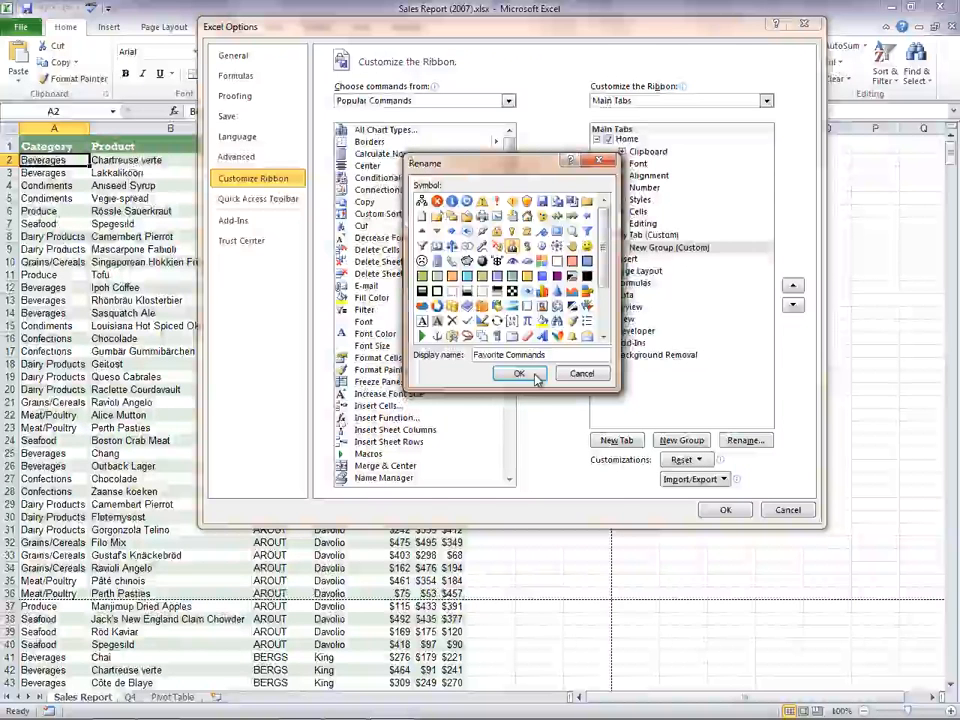
left_click(537, 378)
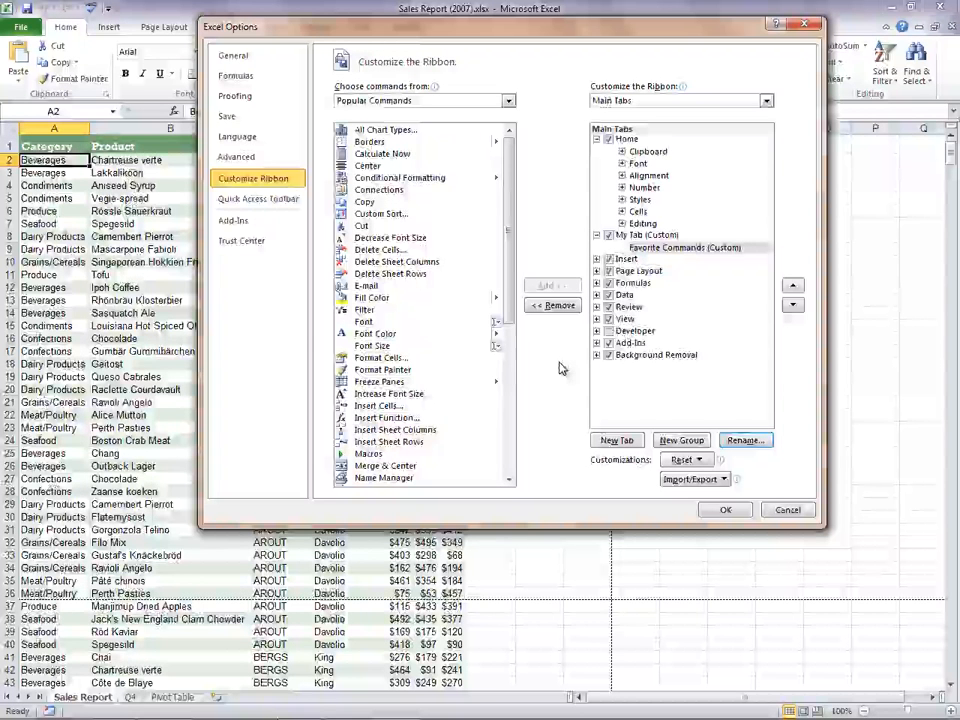
- Add the Insert Function, Paste (with its options submenu) and Table commands to the Favorite Commands group
left_click(455, 418)
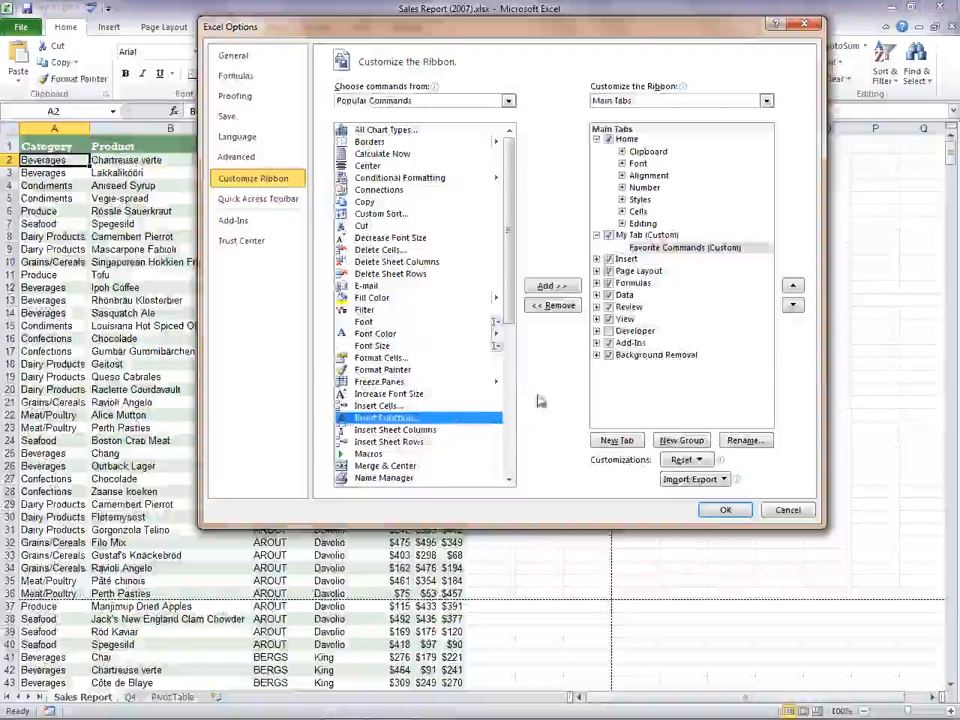
left_click(552, 287)
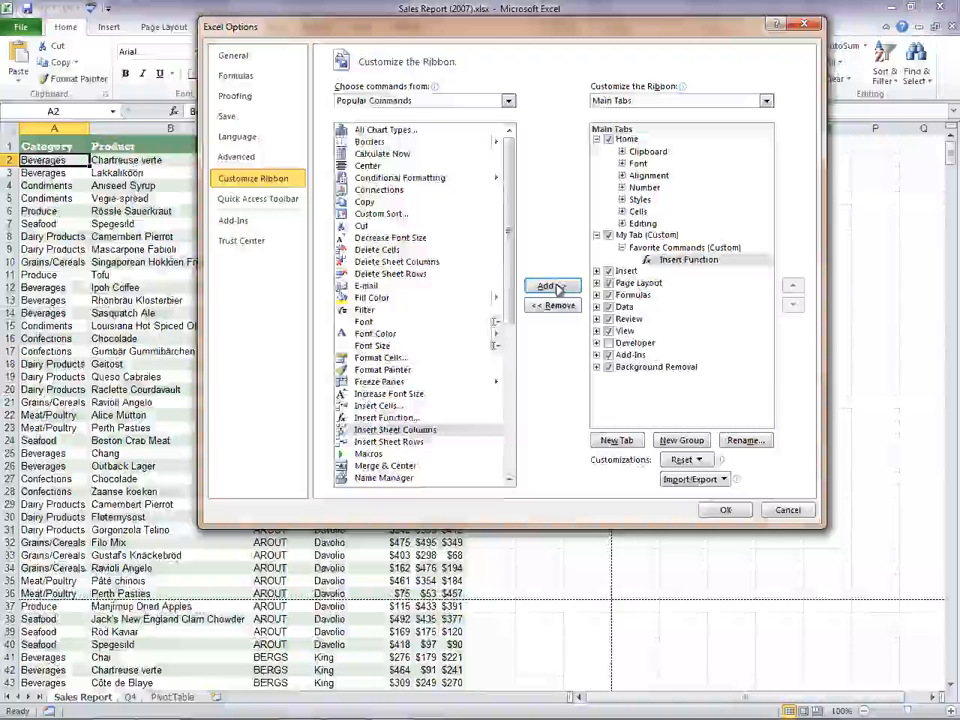
left_click(510, 468)
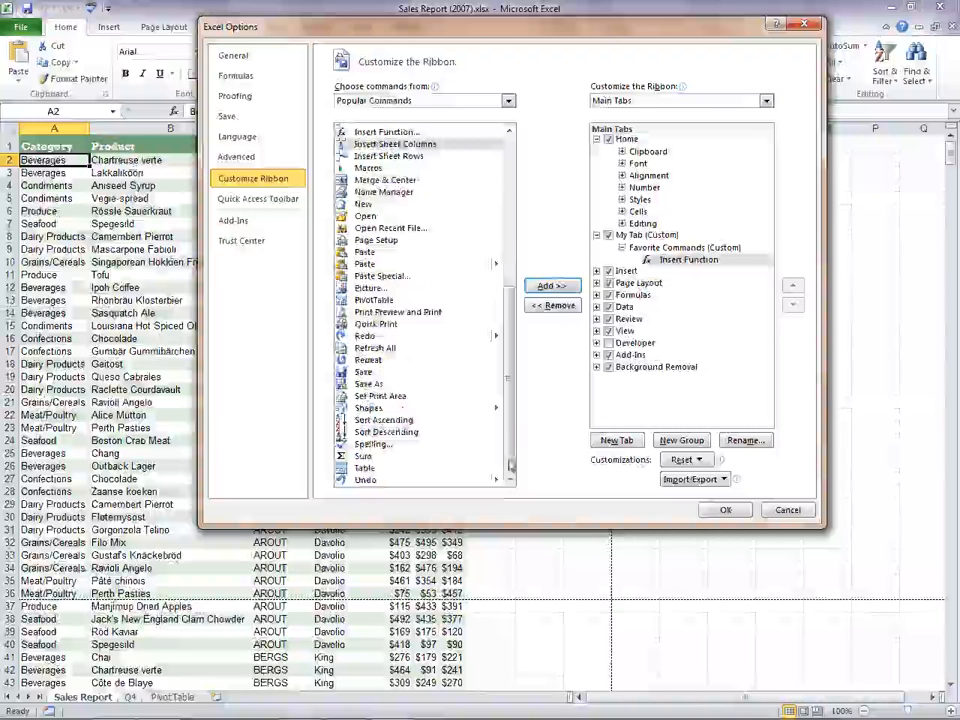
left_click(368, 264)
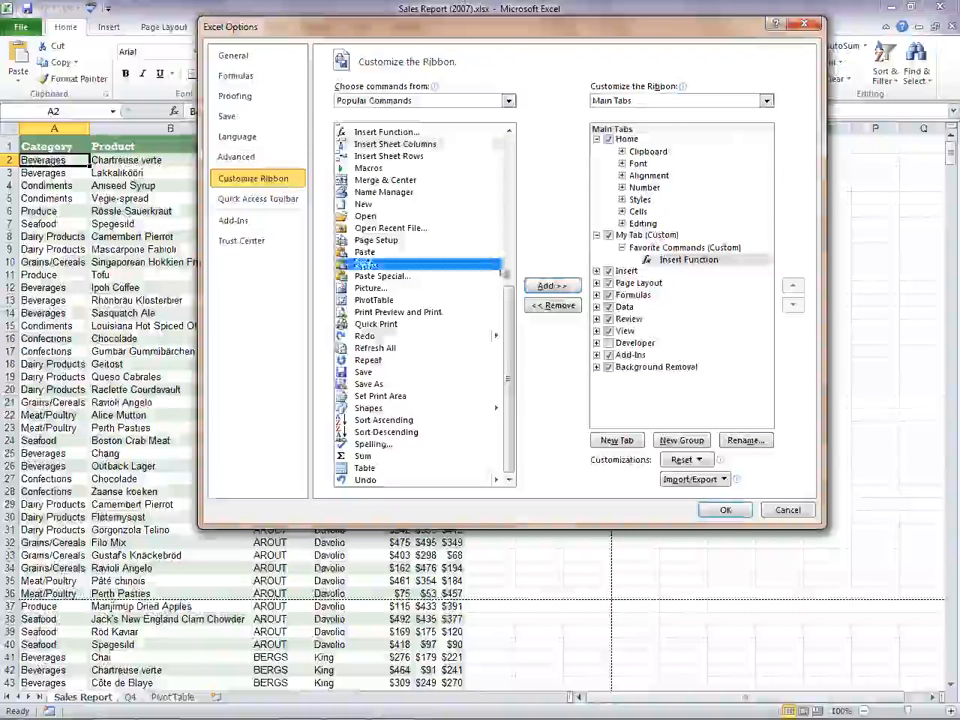
left_click(553, 287)
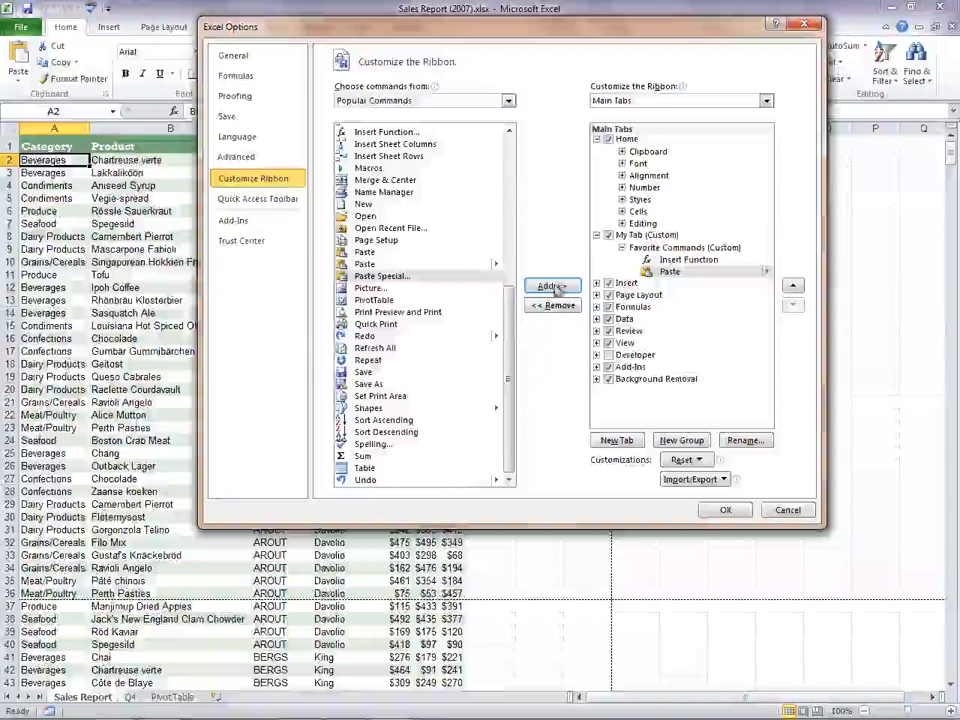
left_click(445, 468)
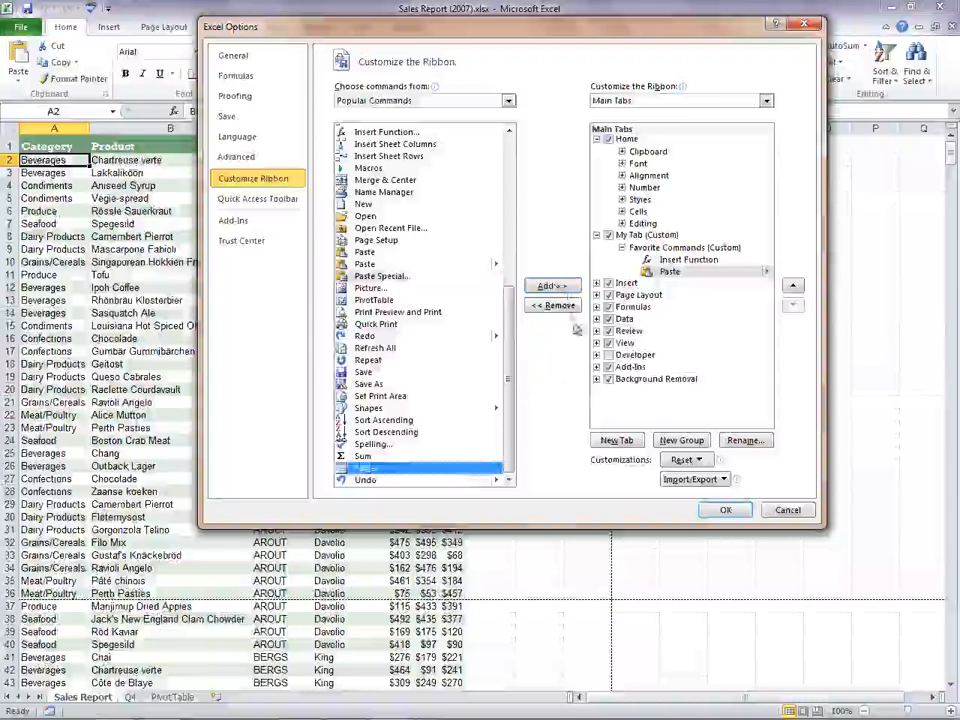
left_click(566, 288)
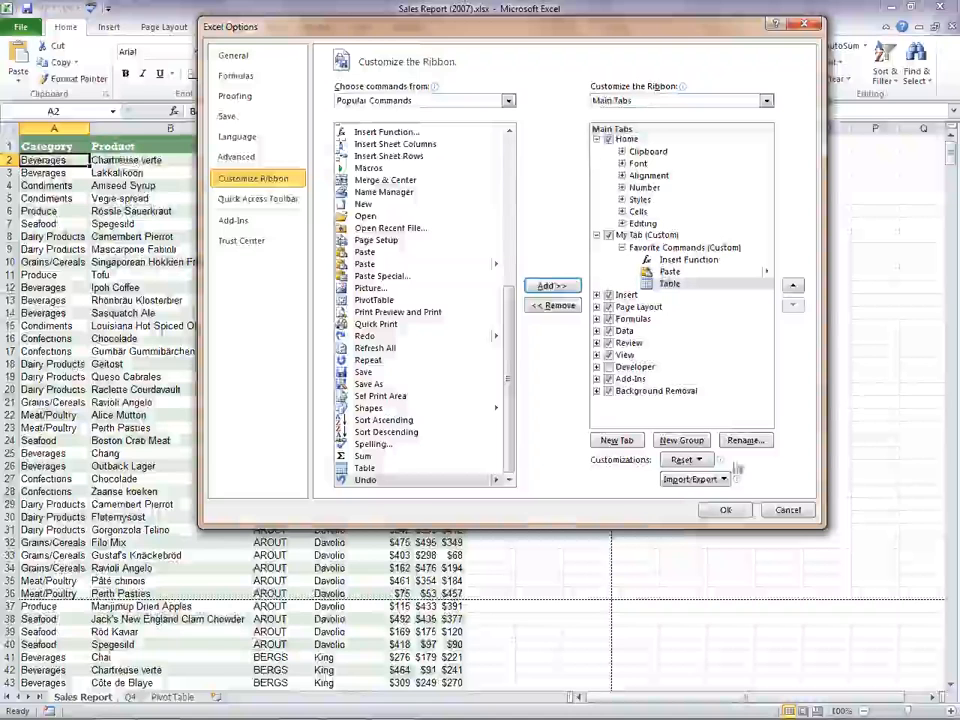
- Check the import/export choices for customizations, apply the ribbon changes and display My Tab
left_click(705, 480)
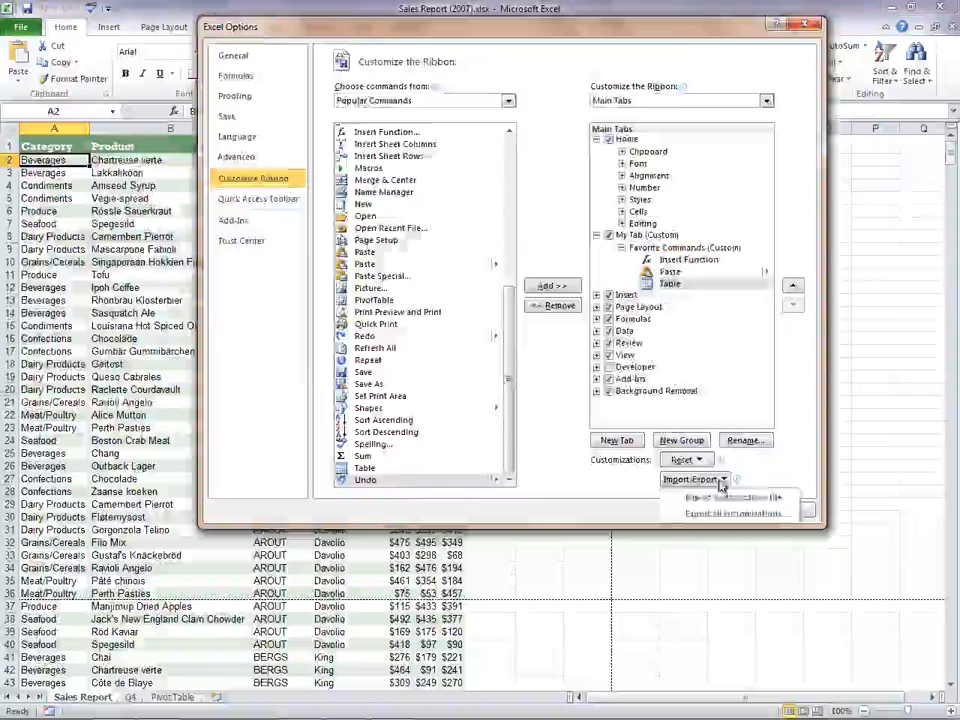
left_click(722, 485)
key("Return")
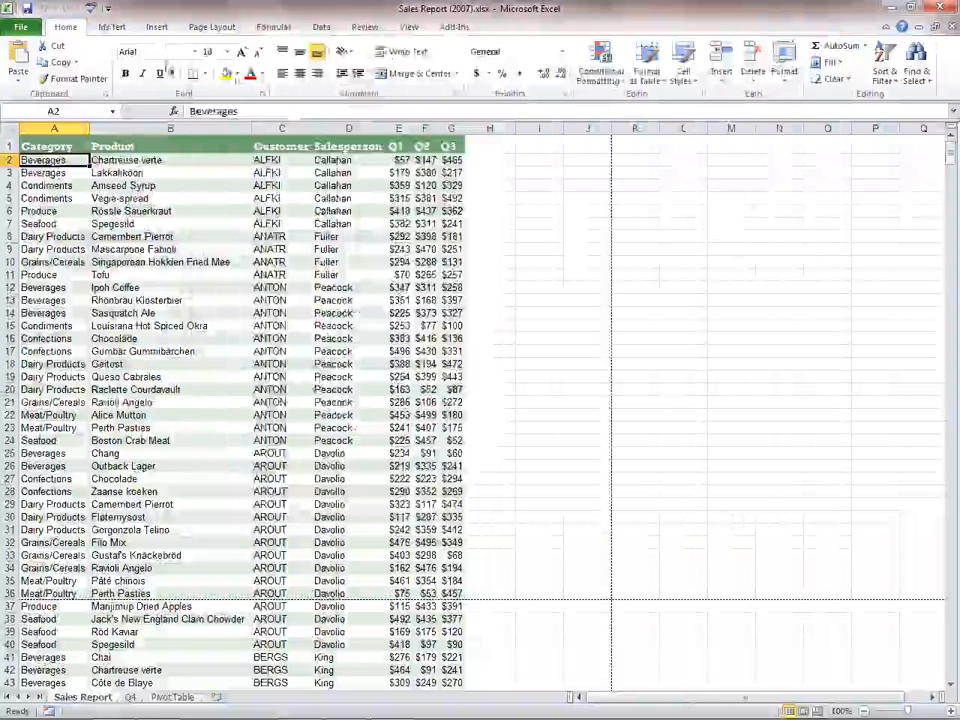
left_click(113, 27)
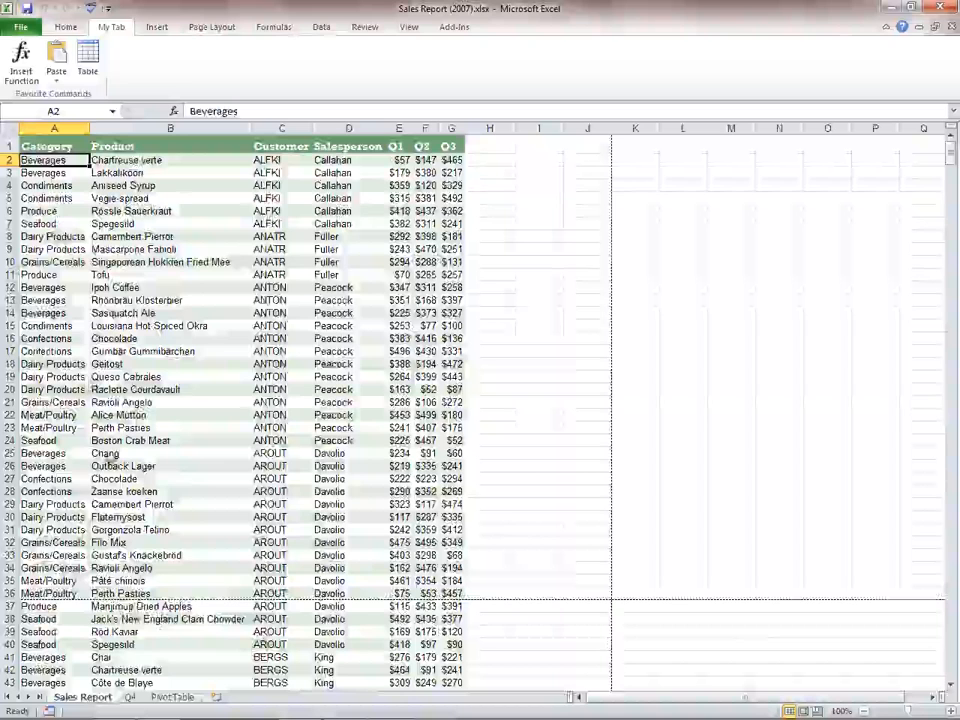
- Copy the entire Q4 data column, including its header, from the Q4 sheet
left_click(130, 697)
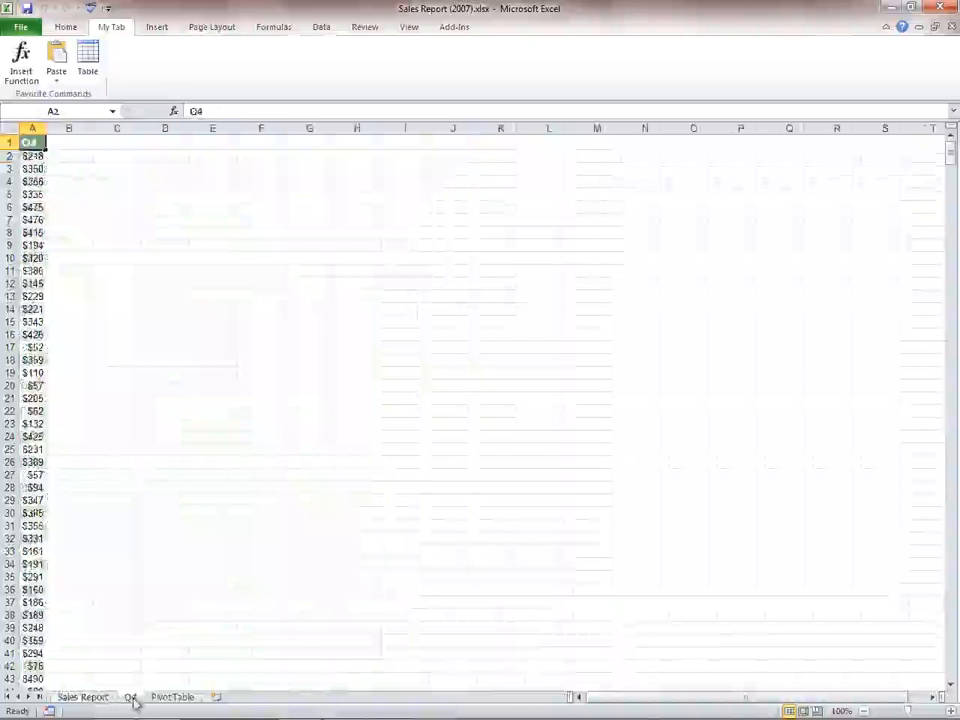
left_click(38, 144)
key("ctrl+shift+Down")
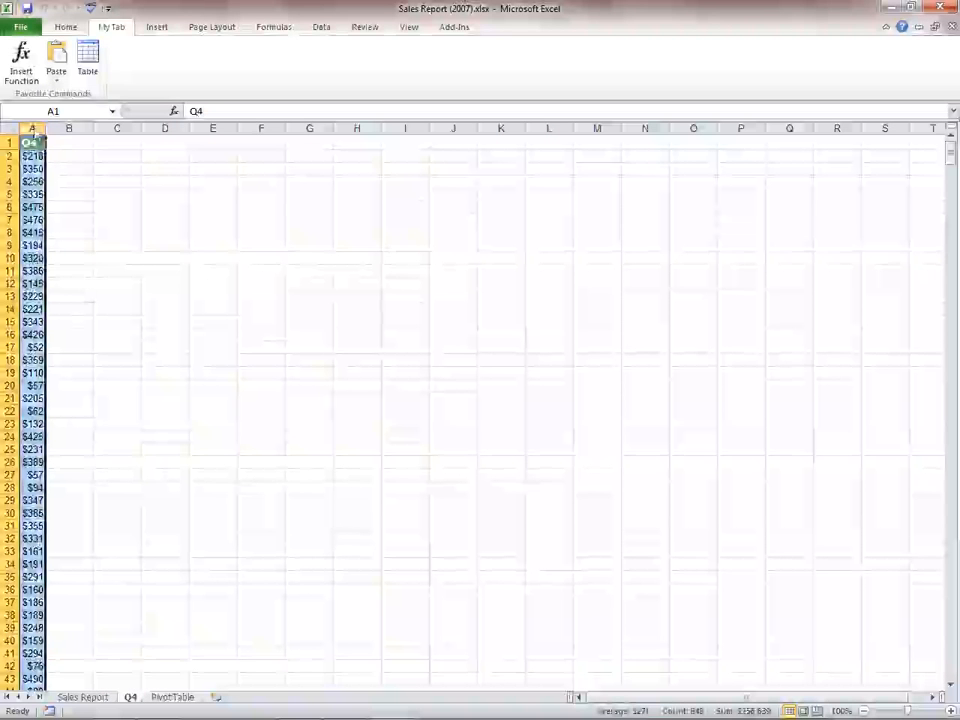
right_click(36, 137)
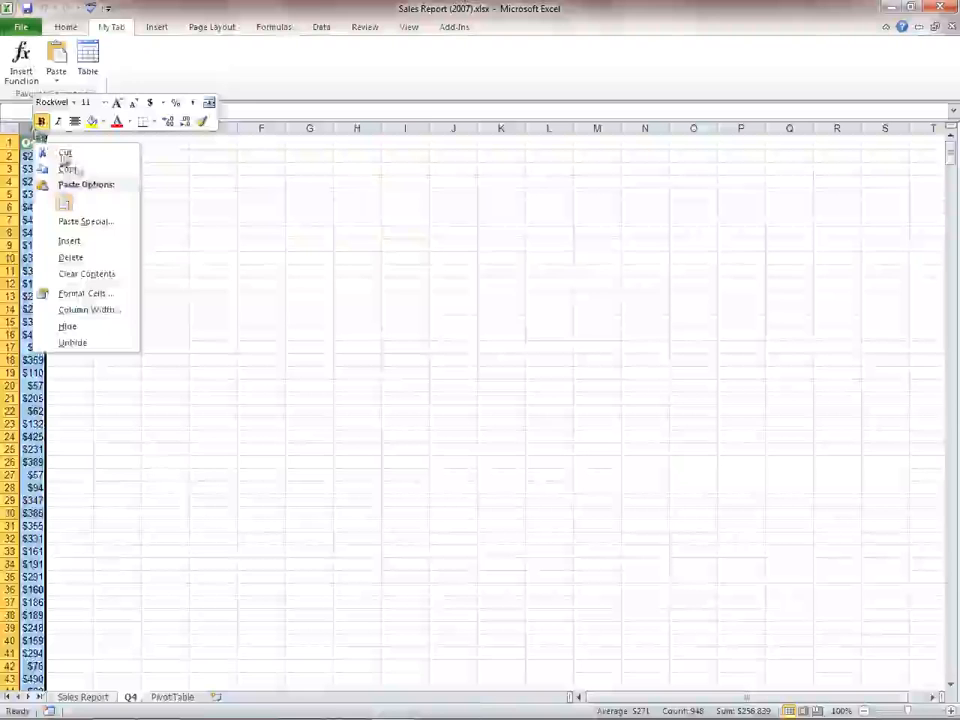
left_click(66, 166)
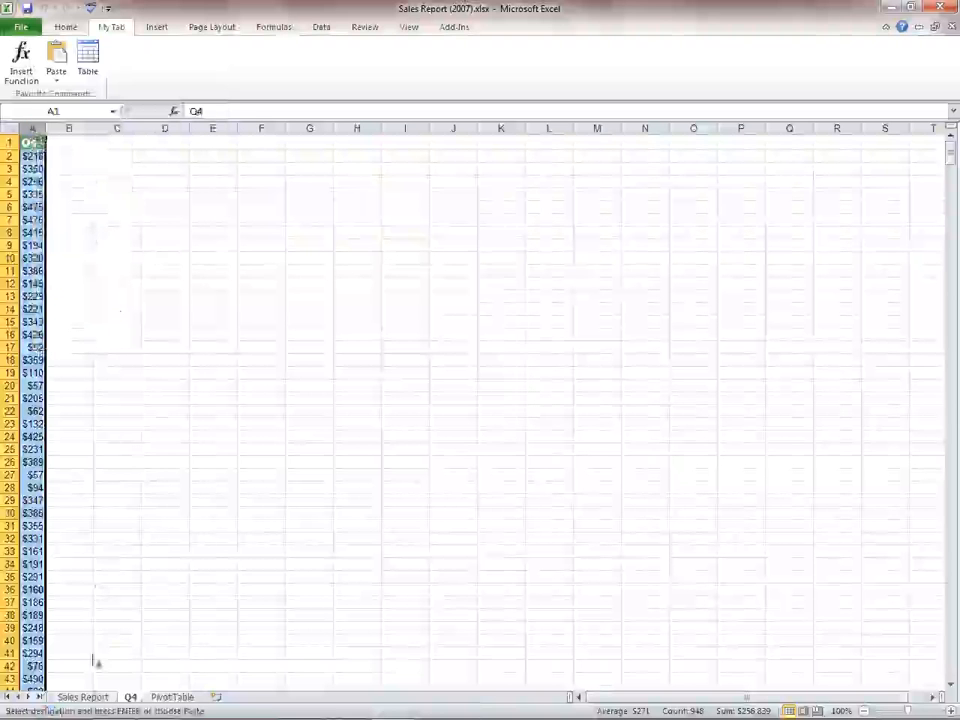
- Paste the copied Q4 column into column H of the Sales Report sheet, using the custom tab's Paste command
left_click(97, 699)
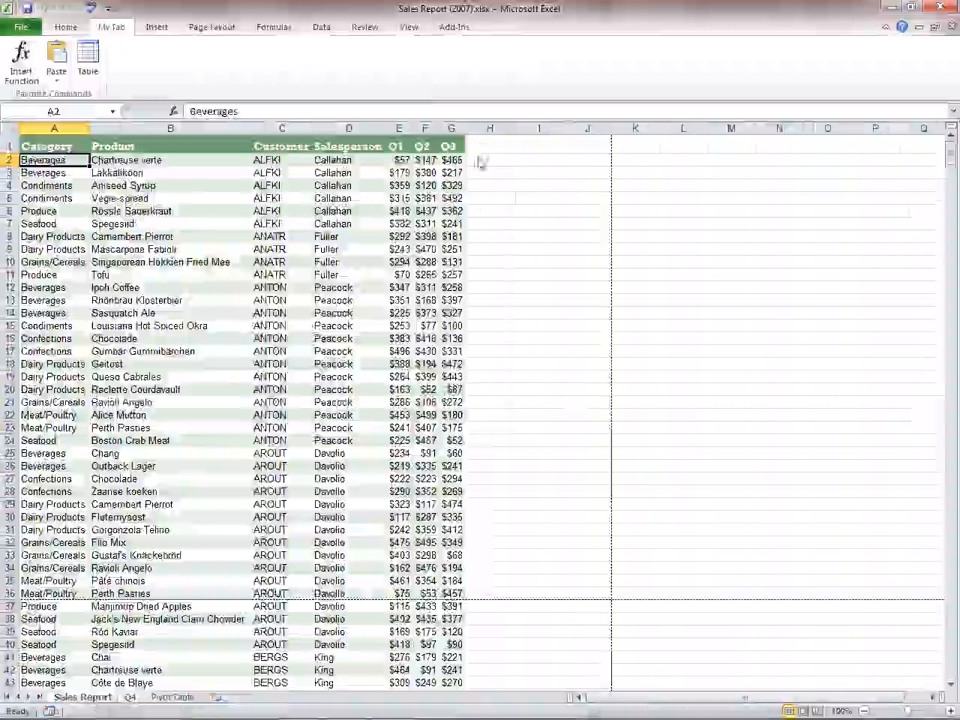
left_click(491, 130)
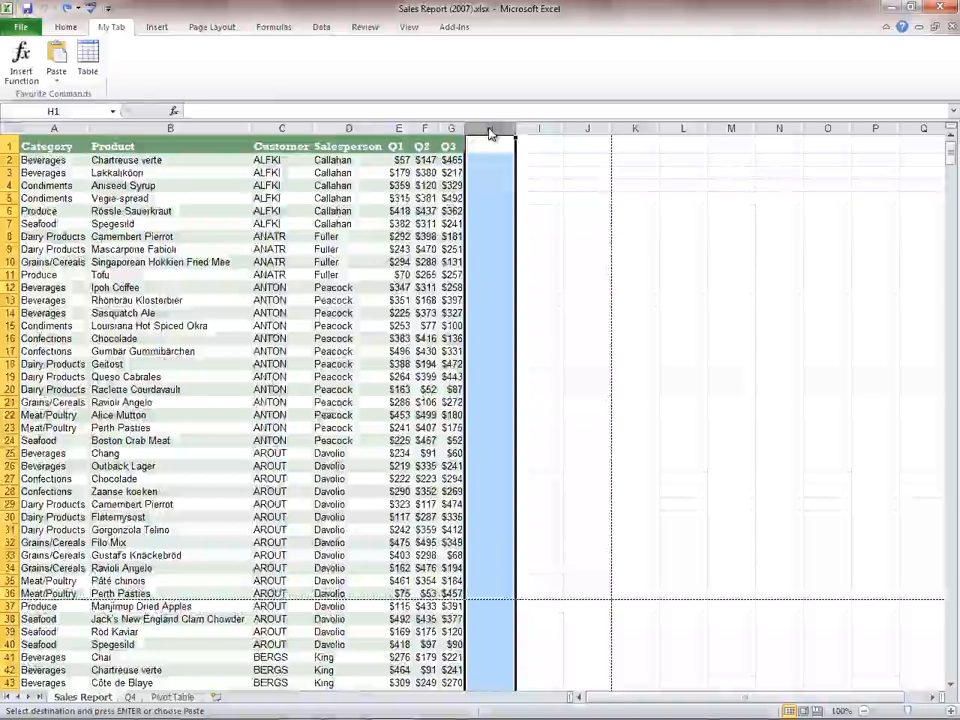
left_click(58, 82)
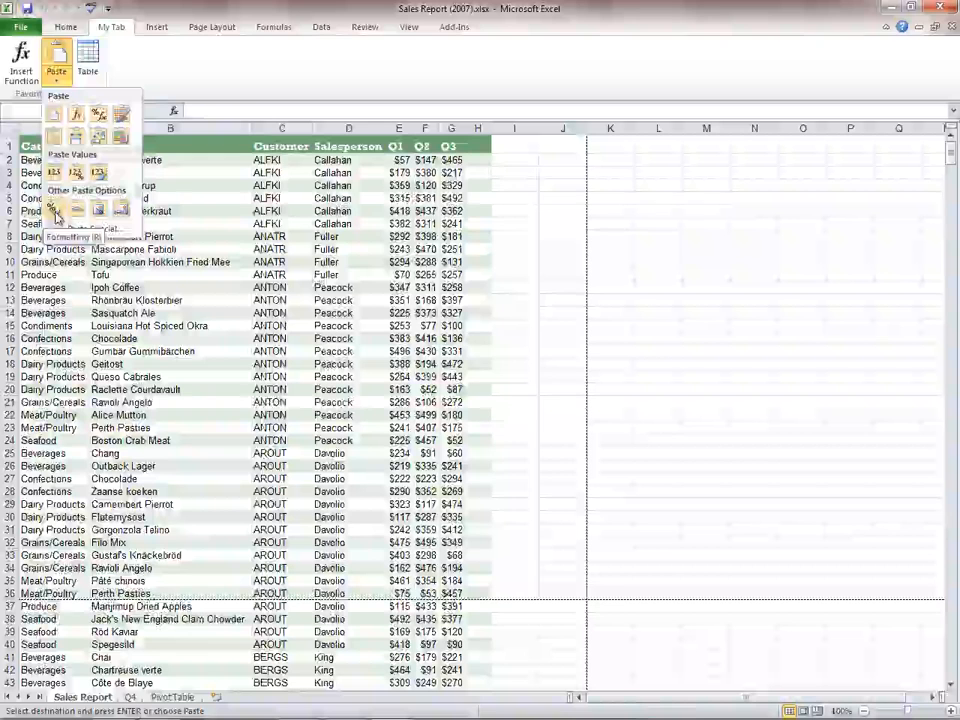
left_click(55, 214)
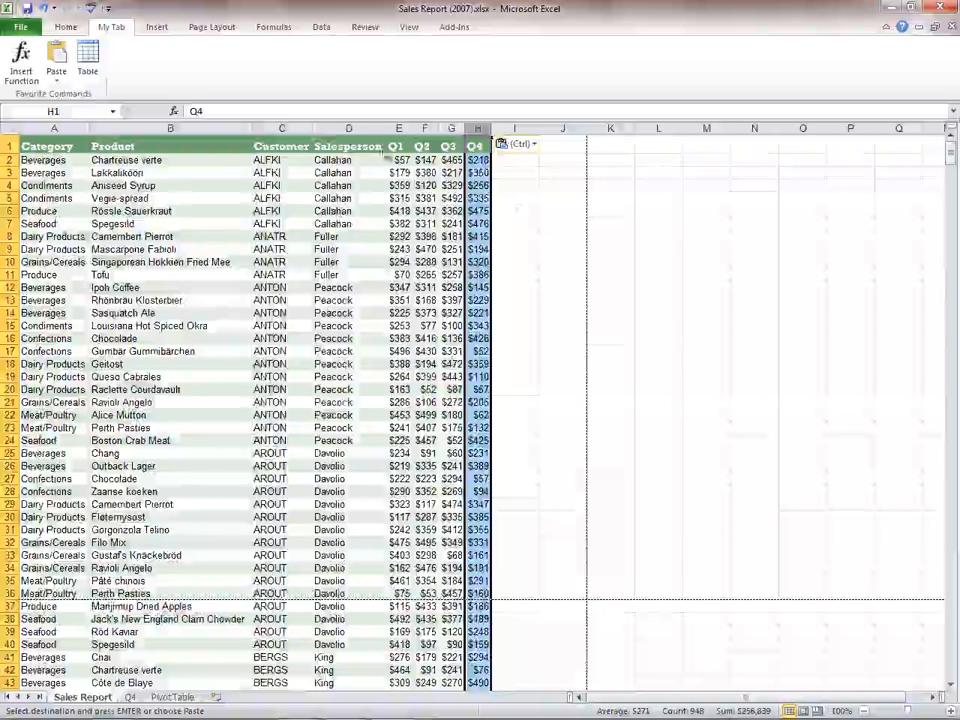
- Turn on filtering for the sales data, starting from cell B2
left_click(210, 163)
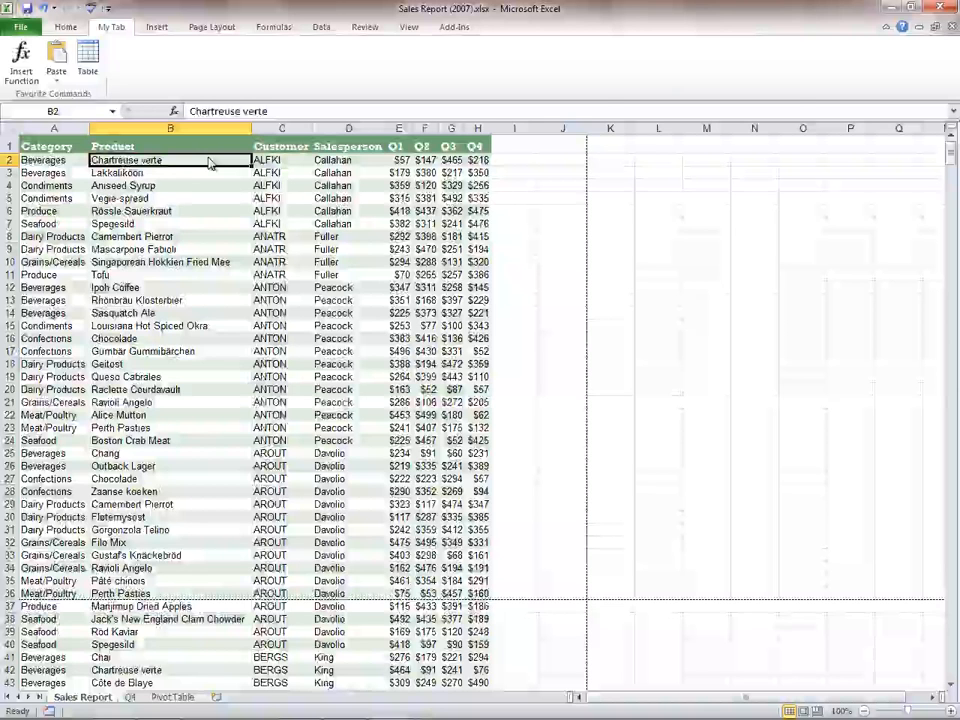
left_click(321, 27)
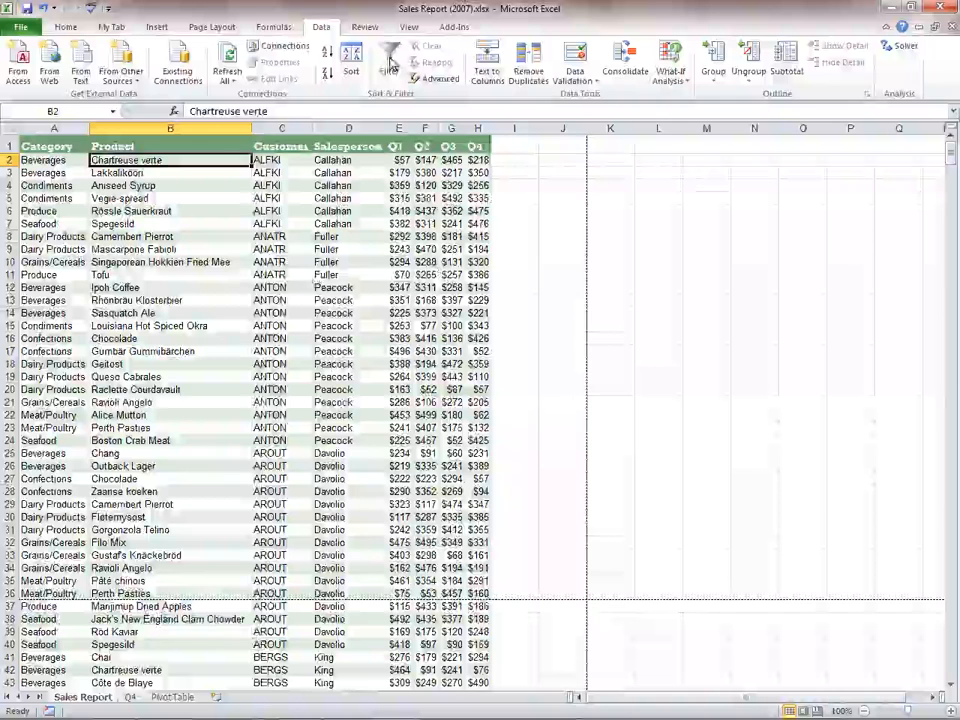
left_click(389, 66)
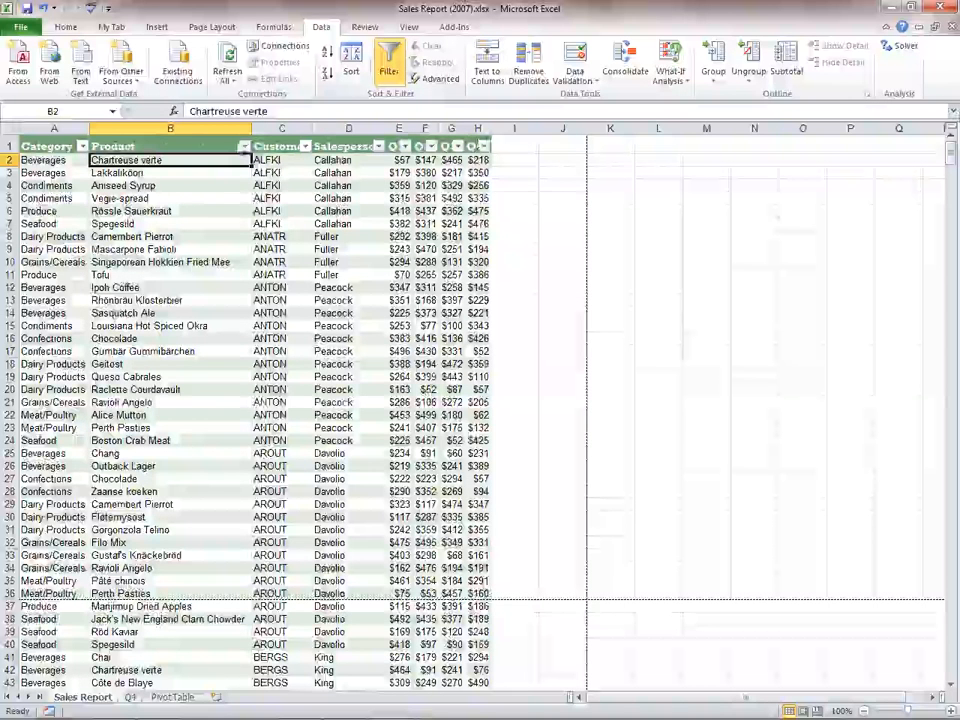
- Filter the Product column to show only products containing "sauce", using the filter's search
left_click(245, 146)
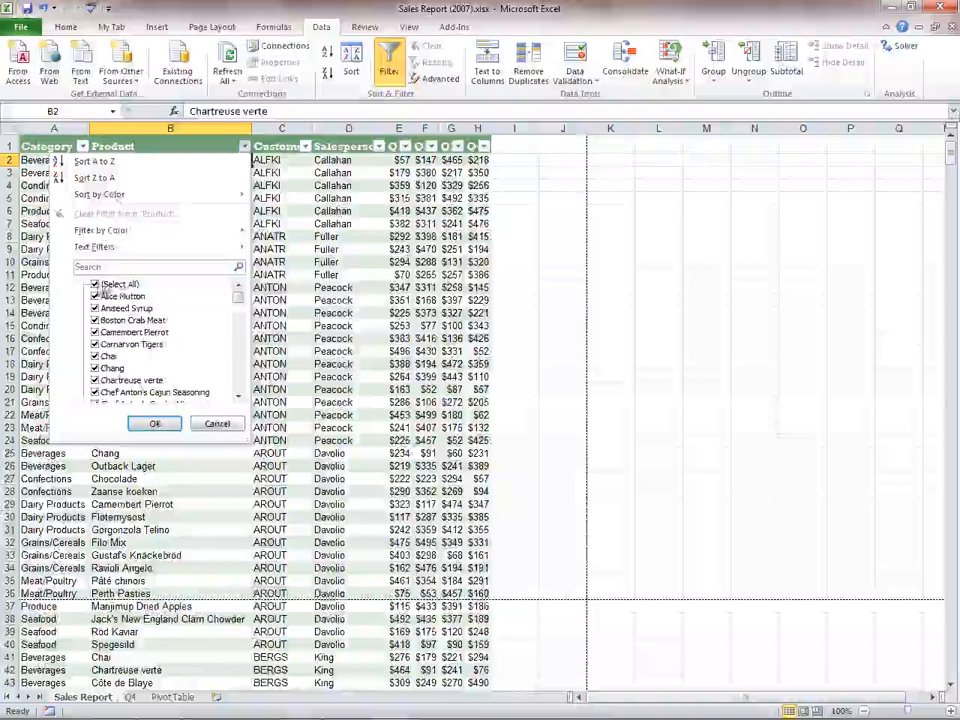
left_click(96, 284)
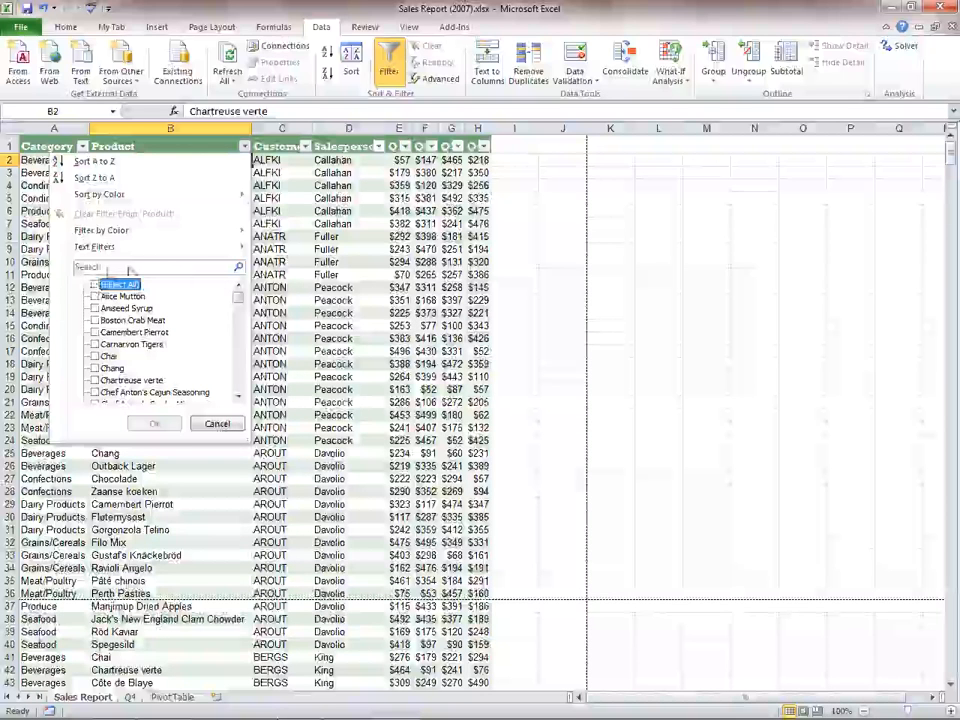
left_click(80, 268)
type("sauce")
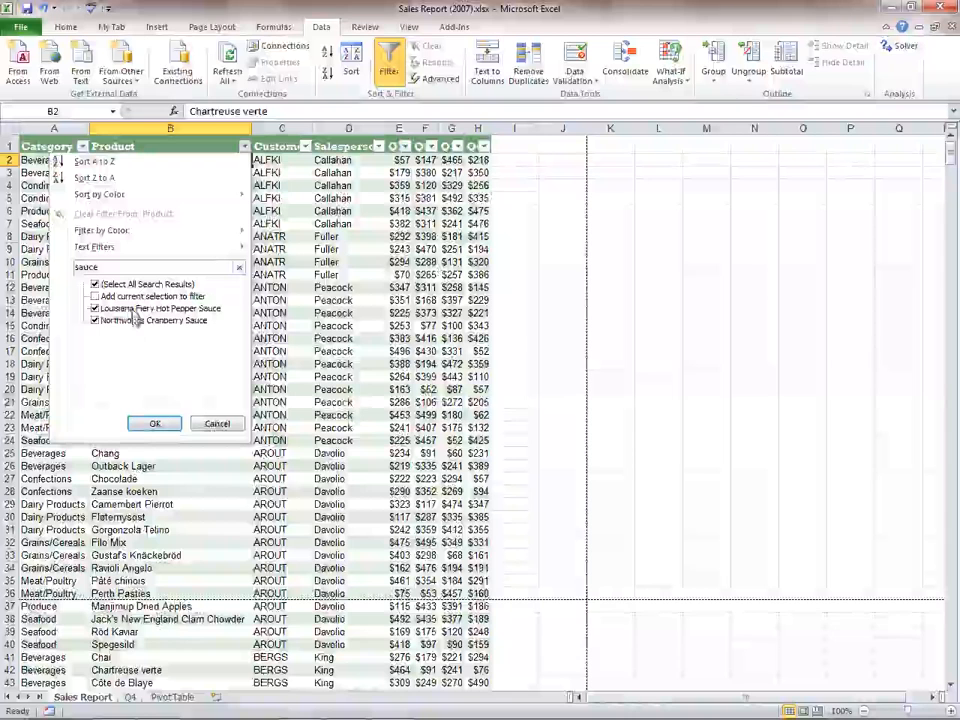
left_click(155, 424)
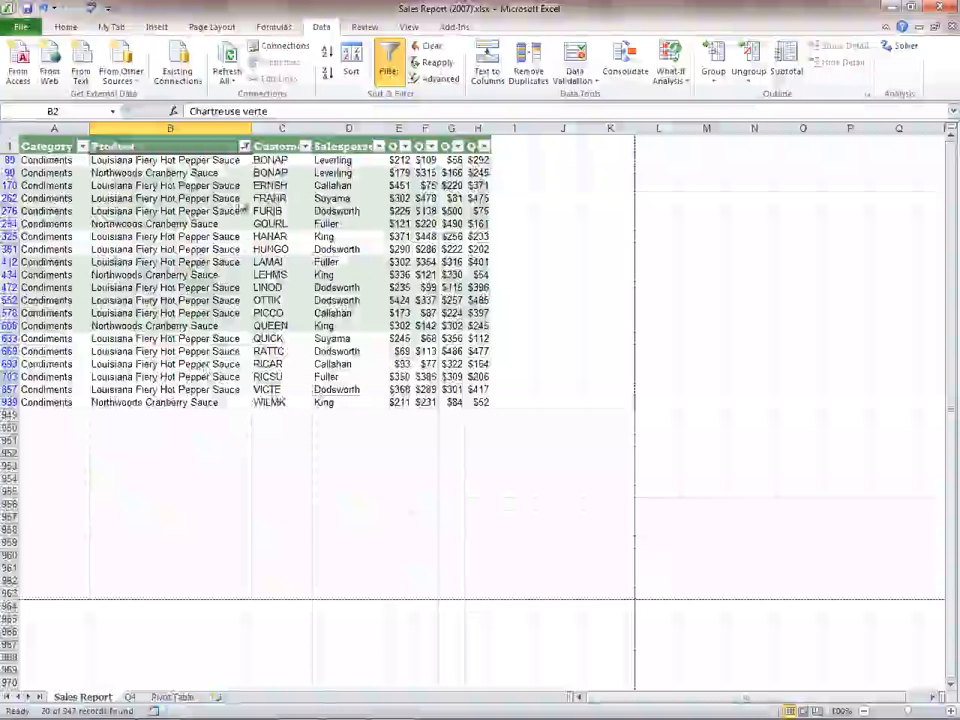
- Reset the Product filter so that all products are selected again
left_click(245, 147)
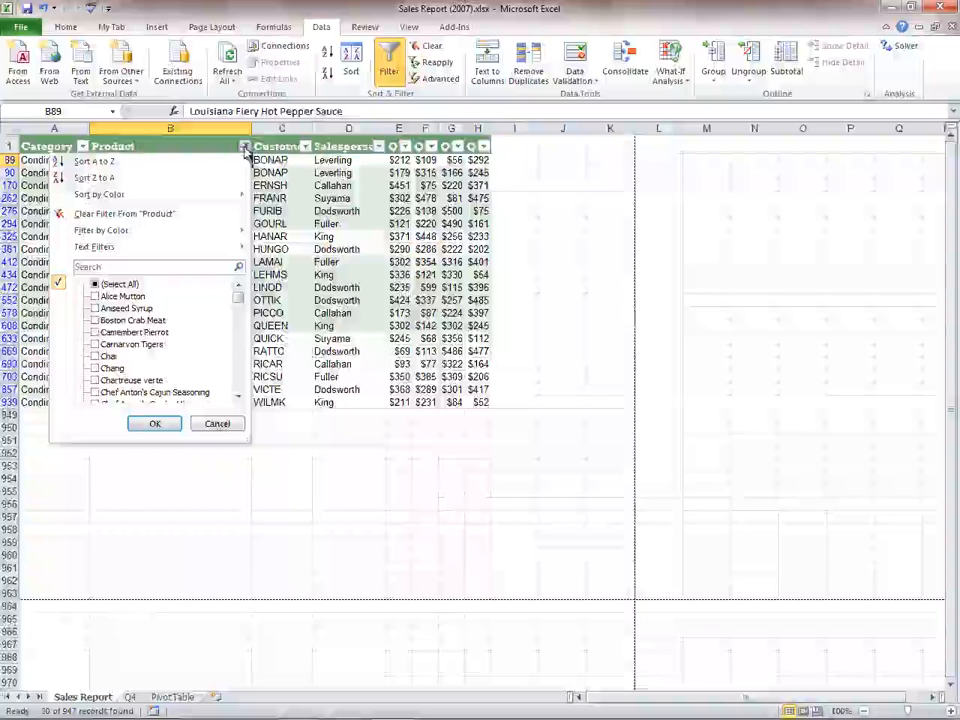
left_click(95, 284)
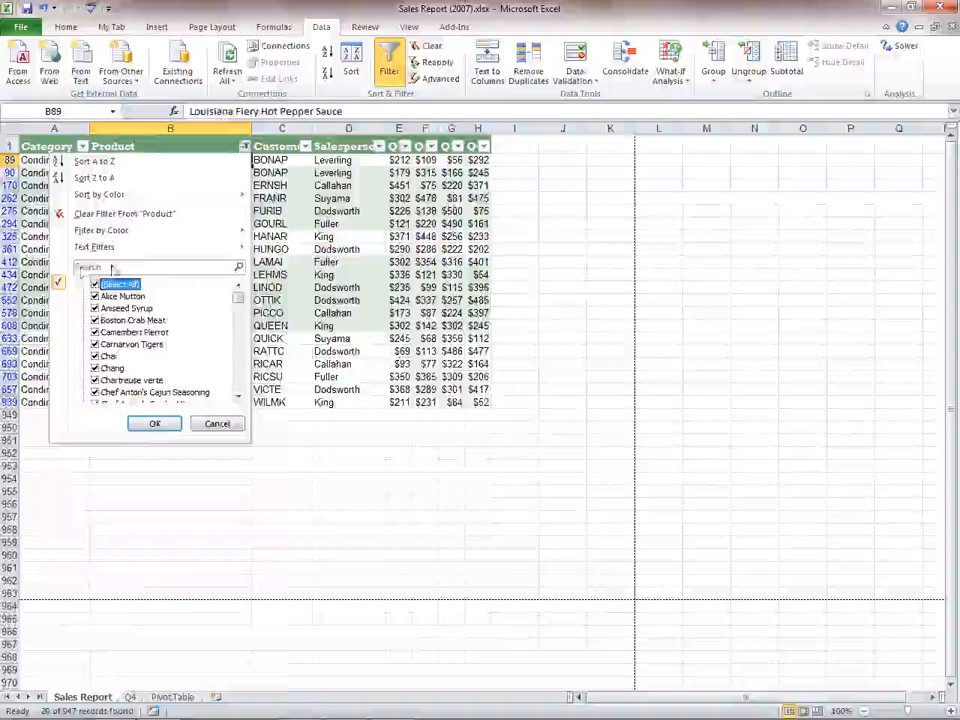
left_click(155, 423)
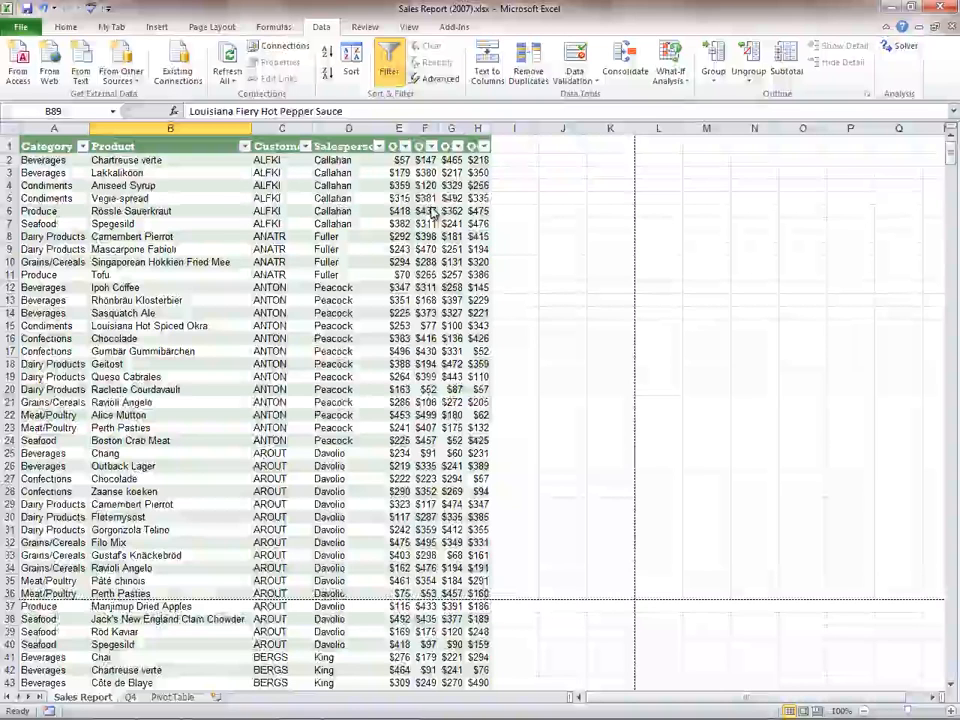
- Insert a line sparkline in I2 from data range E2:H2 and fill it down through I10
left_click(512, 160)
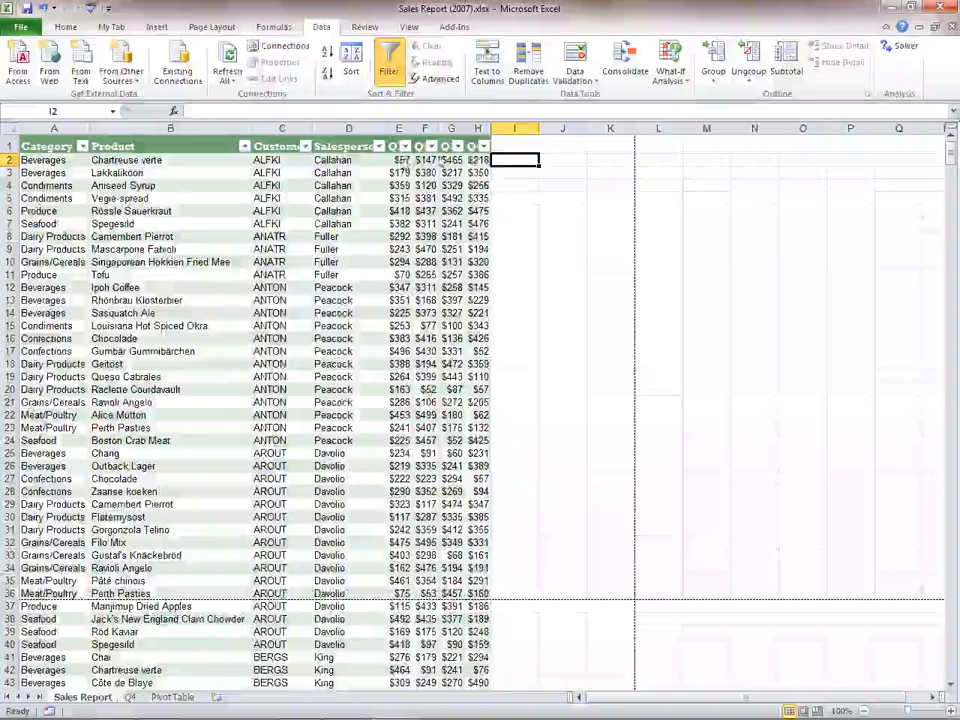
left_click(158, 27)
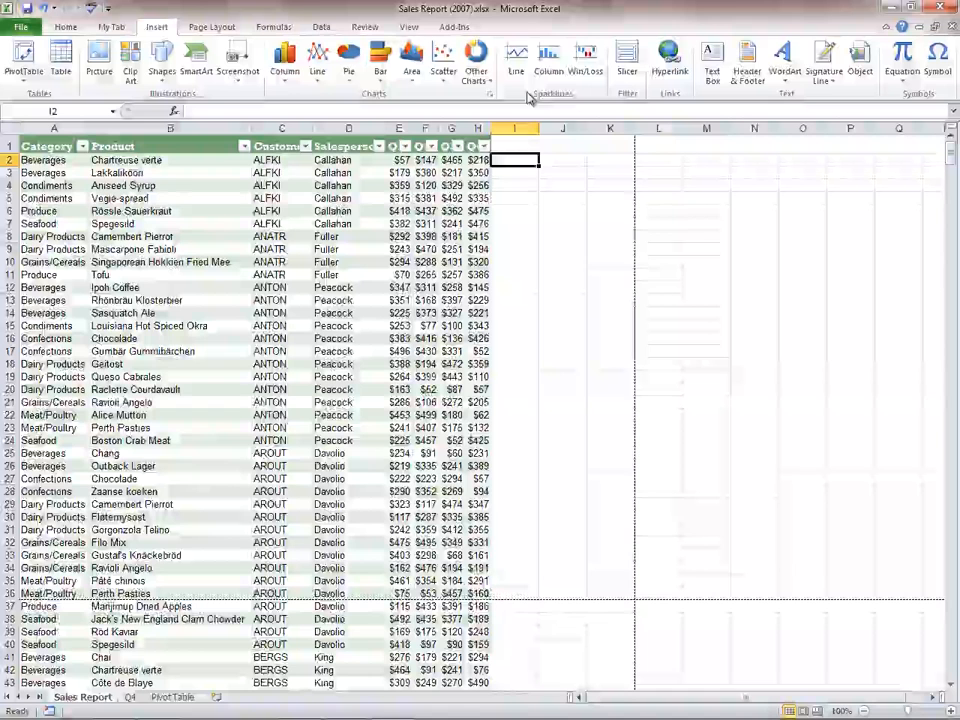
left_click(516, 62)
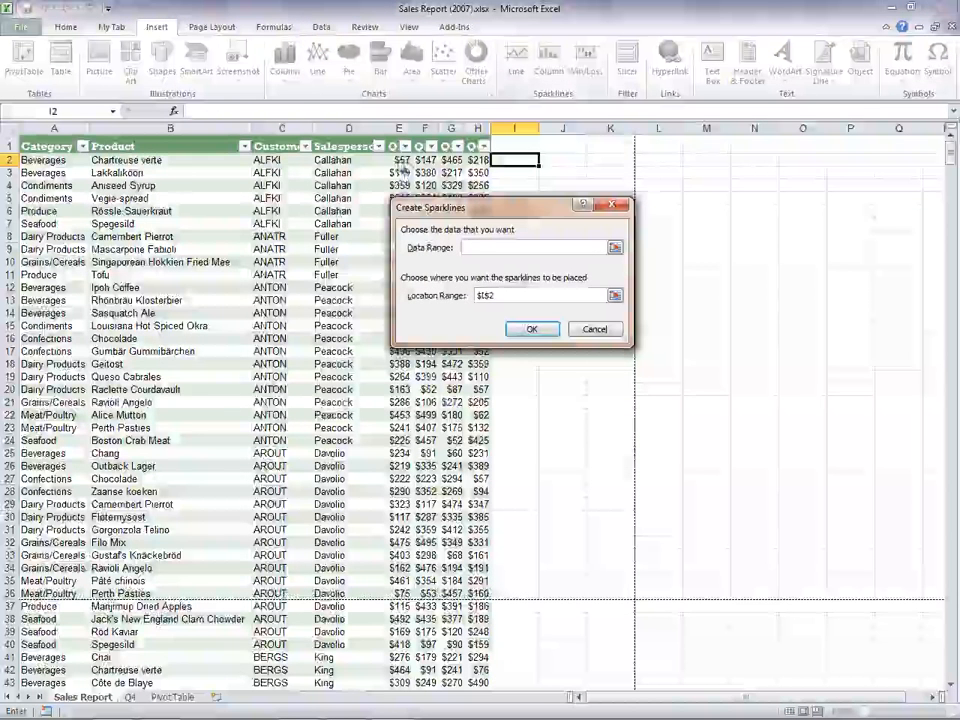
left_click_drag(399, 160, 478, 160)
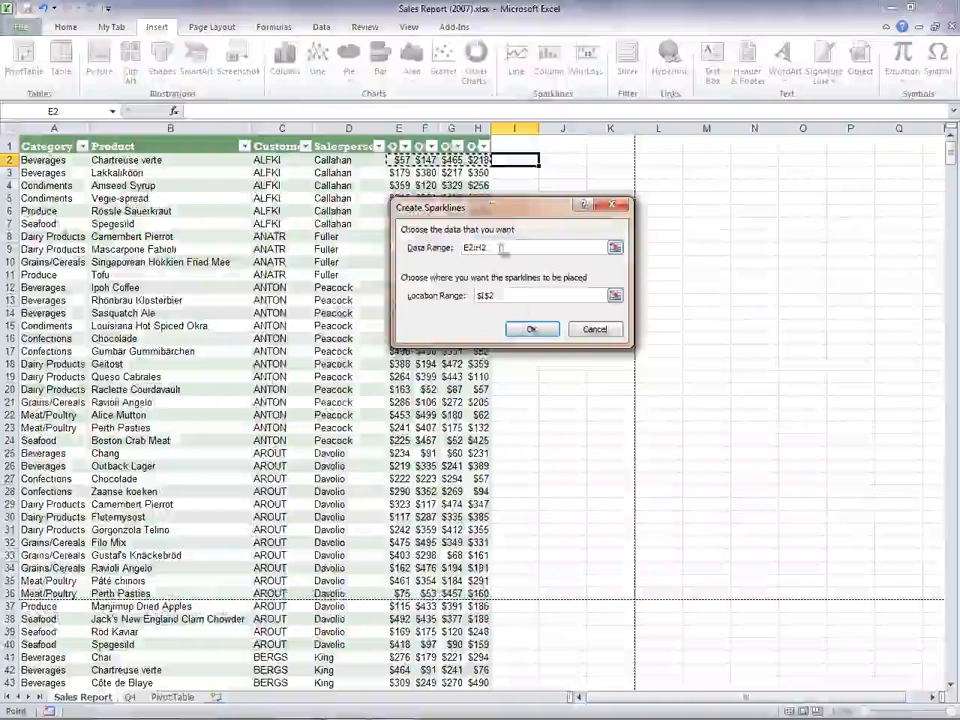
left_click(533, 330)
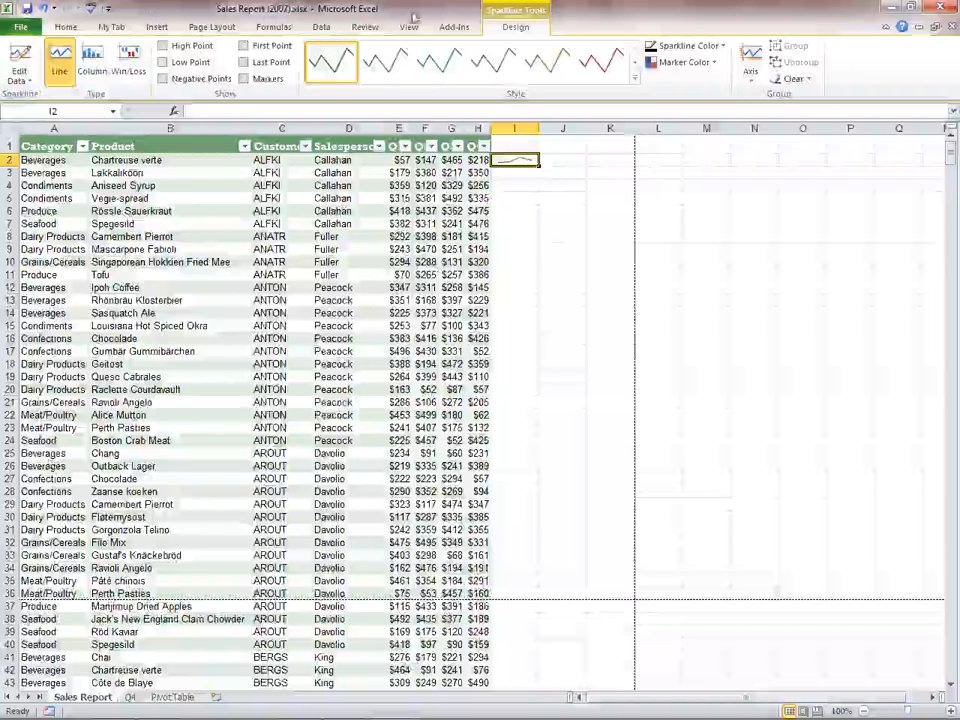
left_click_drag(539, 166, 541, 268)
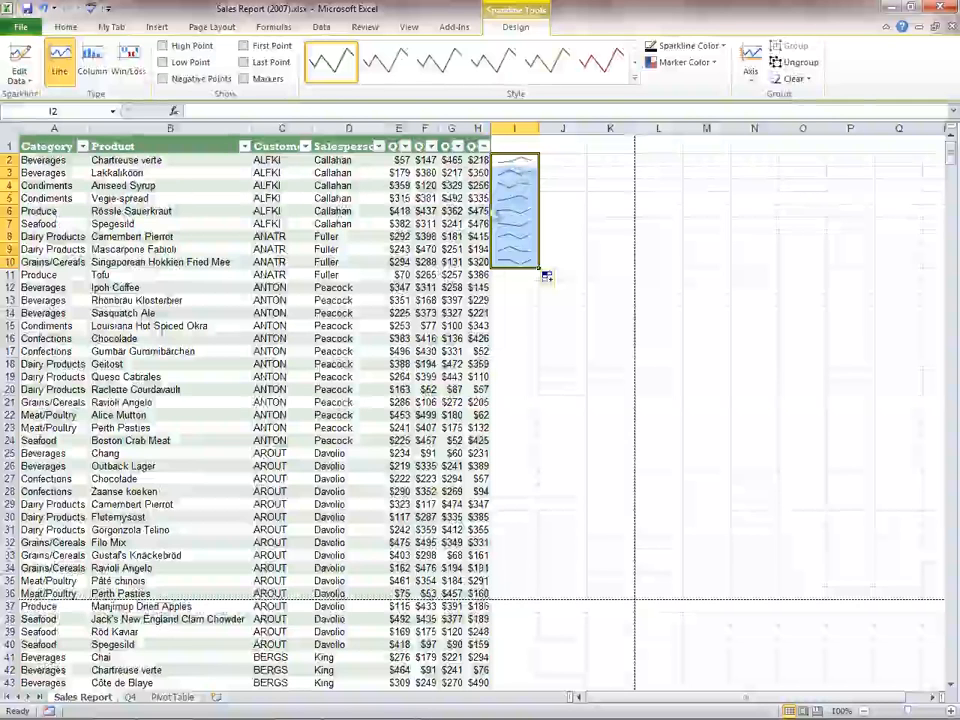
left_click(517, 276)
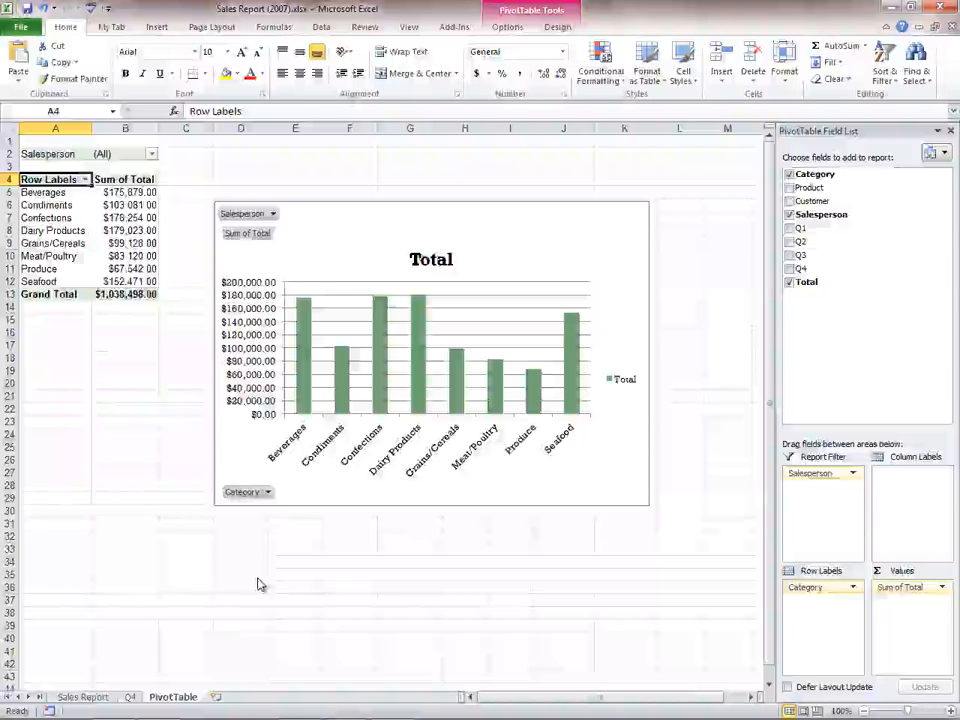
- On the PivotTable sheet, filter the pivot chart to the third salesperson with its Salesperson field filter
left_click(271, 214)
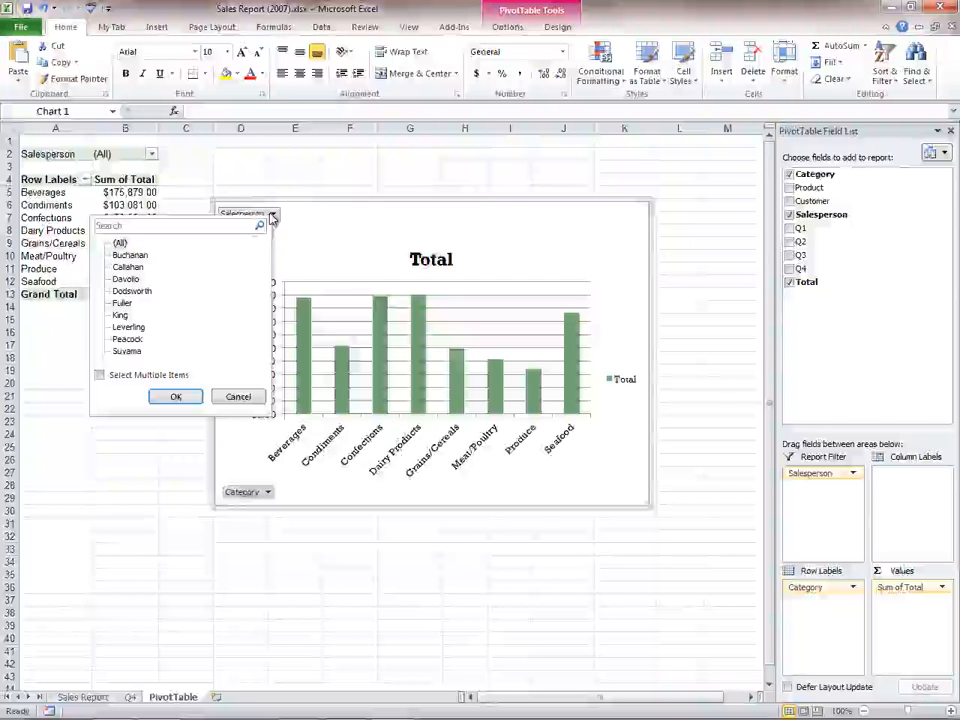
left_click(125, 279)
left_click(175, 396)
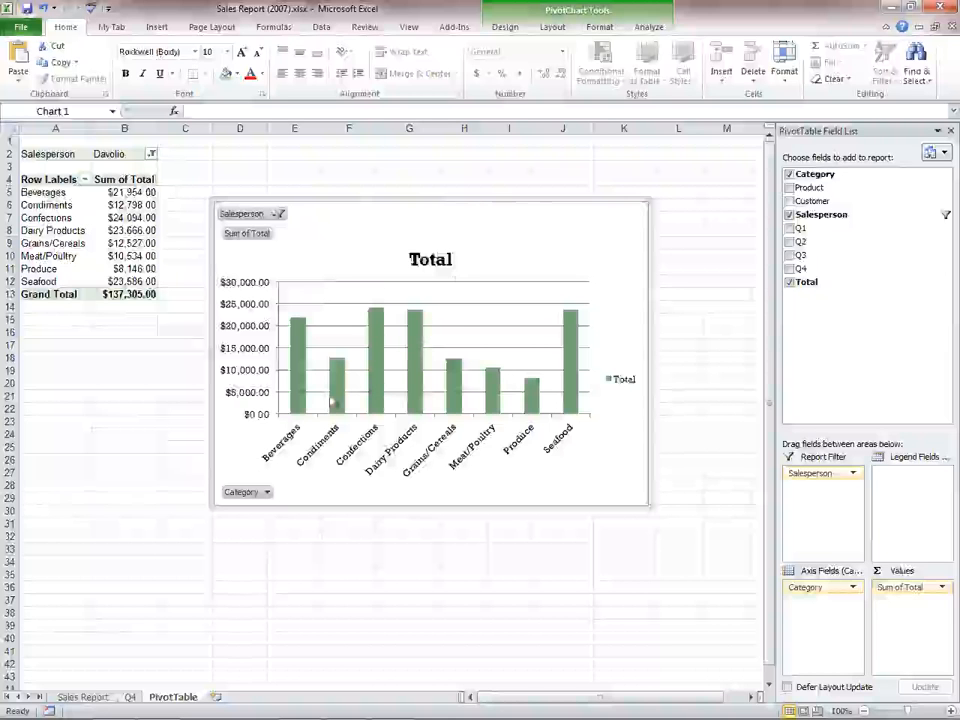
- Set the pivot chart's Salesperson filter back to (All)
left_click(278, 213)
left_click(150, 241)
left_click(171, 396)
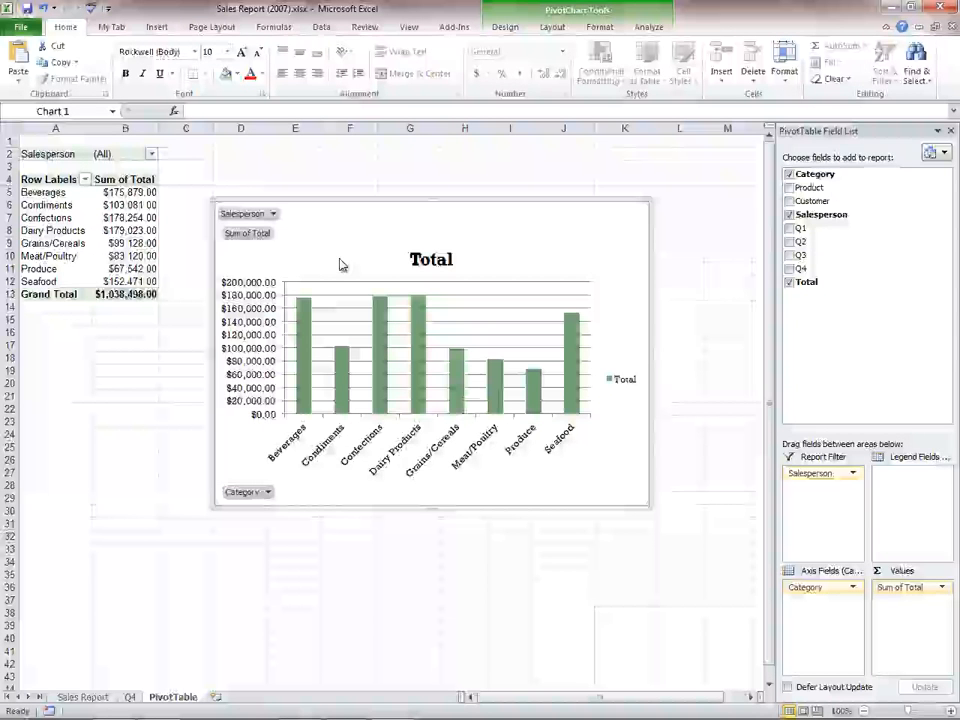
- Move the pivot chart to a new sheet named Chart
right_click(567, 201)
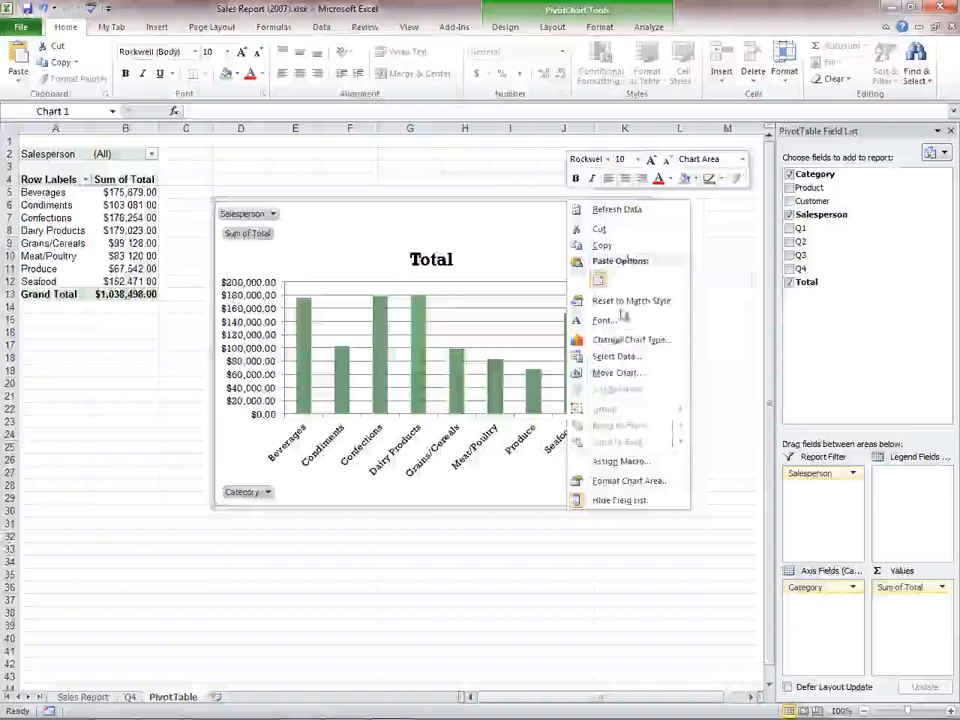
left_click(612, 372)
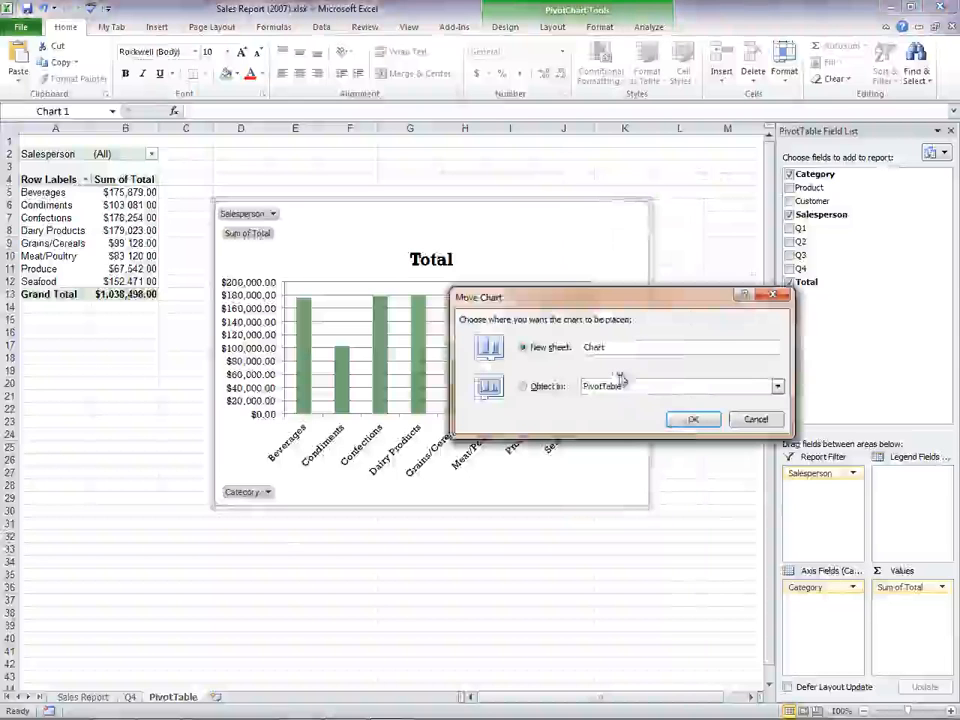
left_click(692, 420)
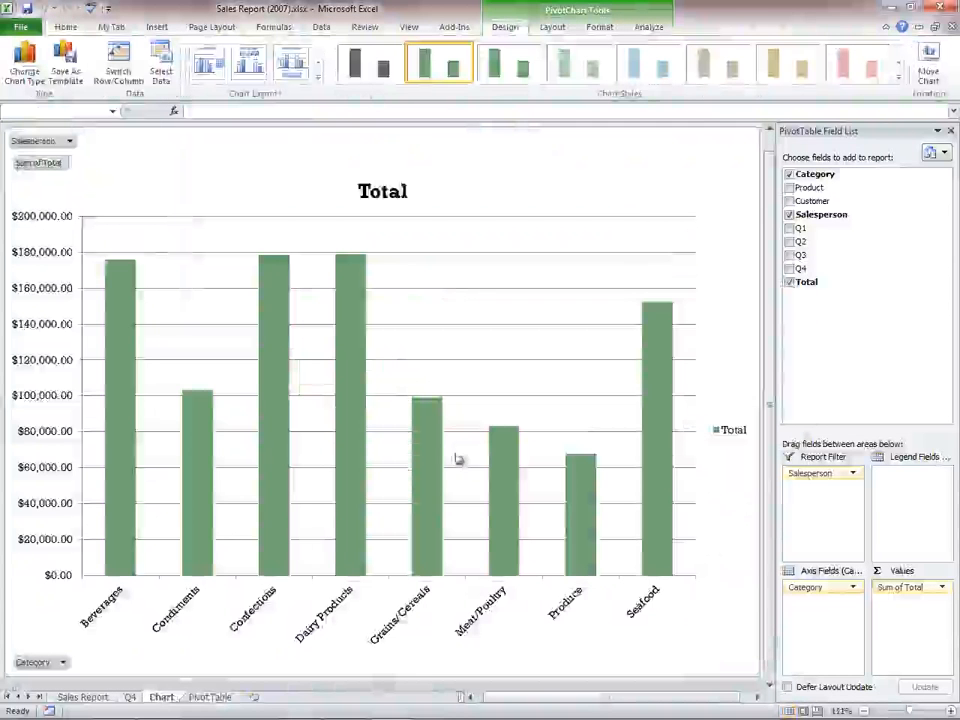
- Insert slicers for Product, Customer and Salesperson for the pivot table on the PivotTable sheet
left_click(210, 697)
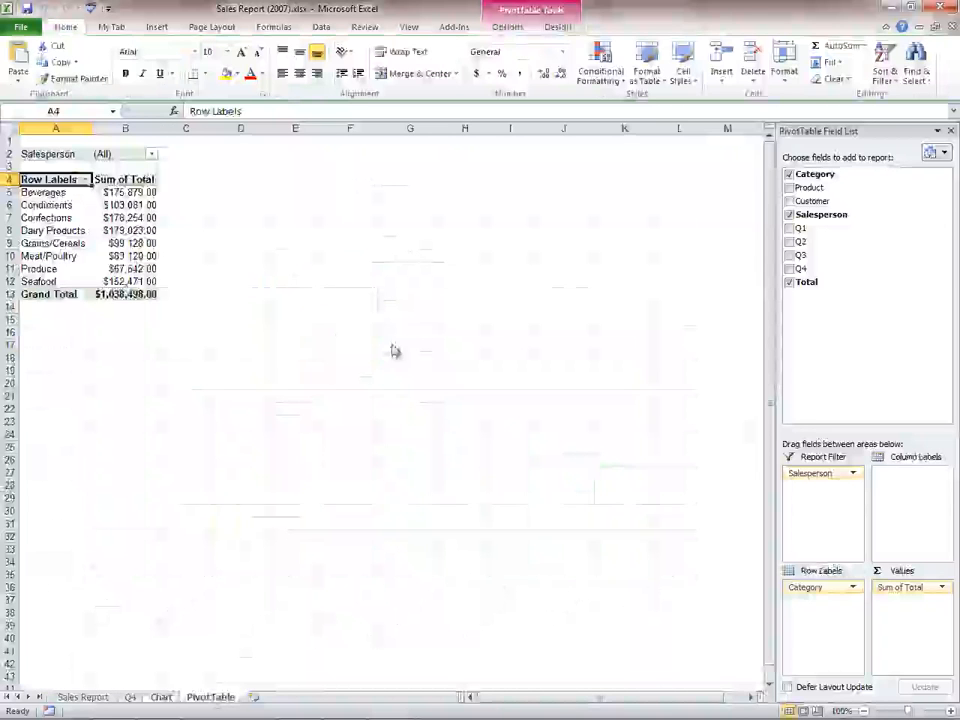
left_click(66, 205)
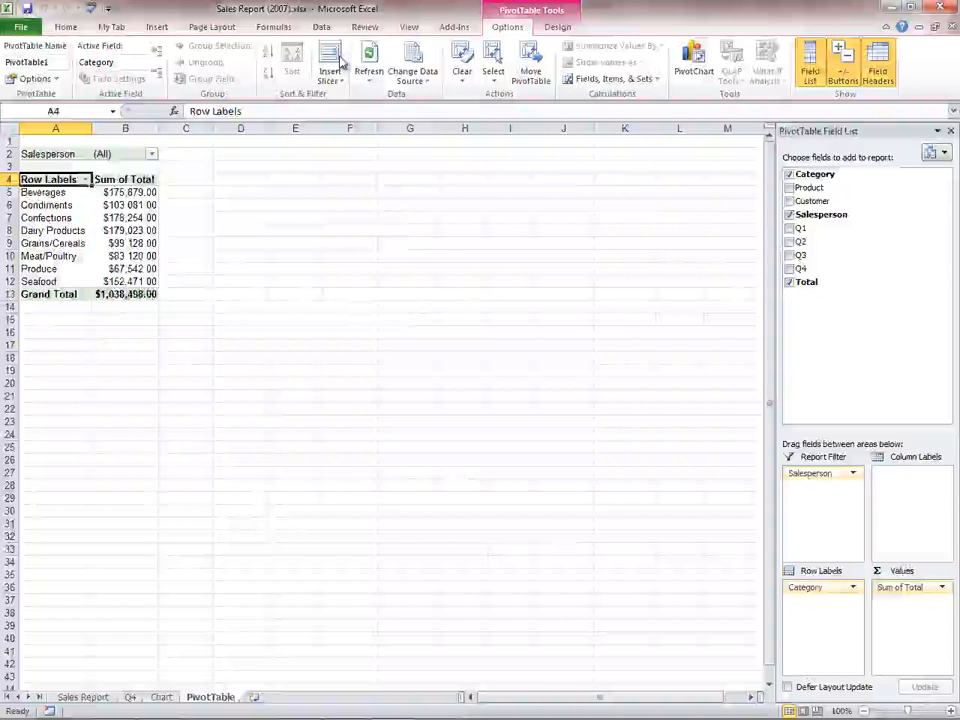
left_click(335, 62)
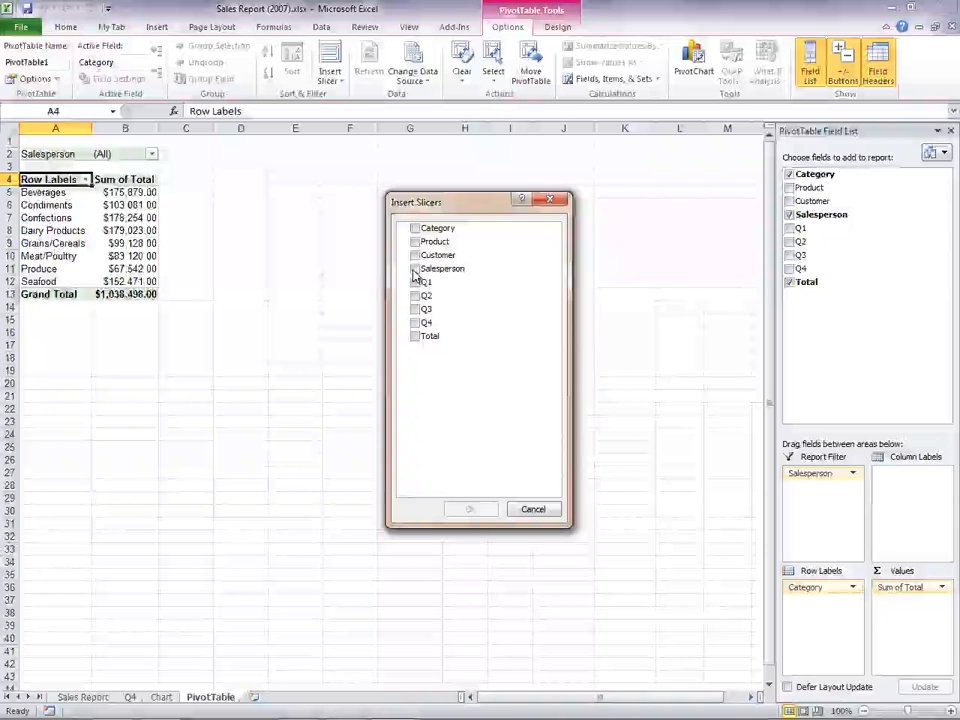
left_click(415, 269)
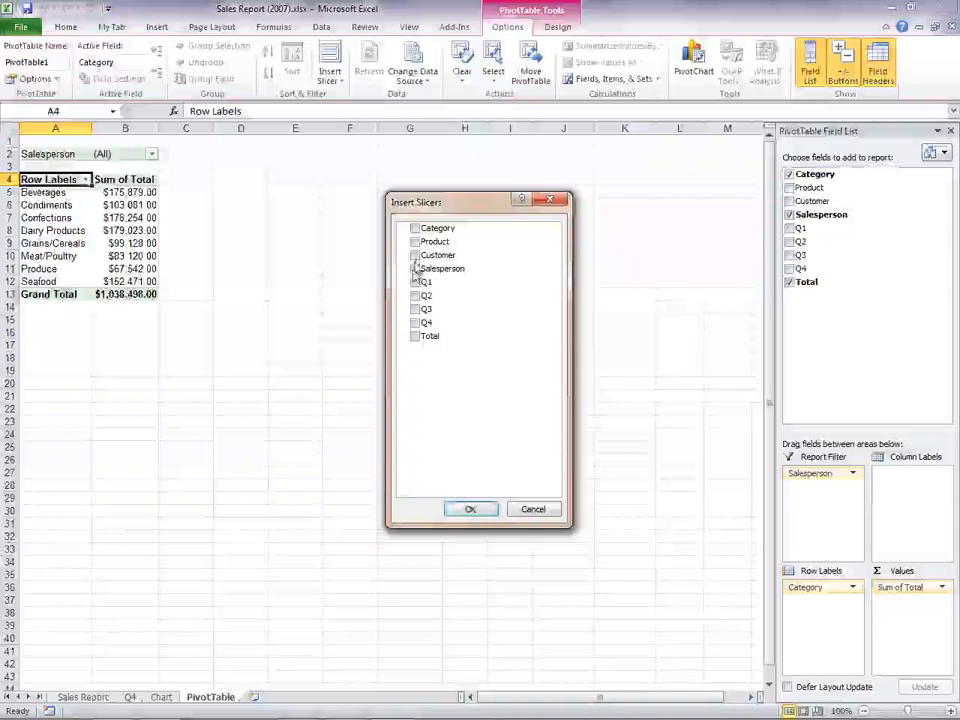
left_click(415, 242)
left_click(415, 255)
left_click(471, 510)
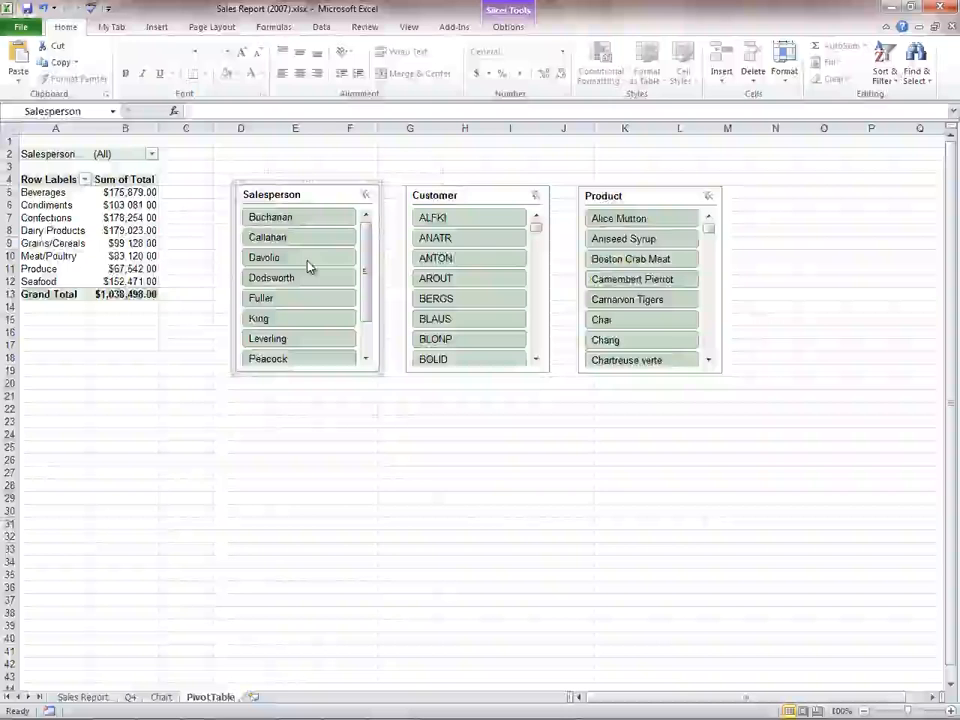
- Filter the pivot table with the slicers to the third salesperson, customer MORGK and product Tarte au sucre
left_click(300, 258)
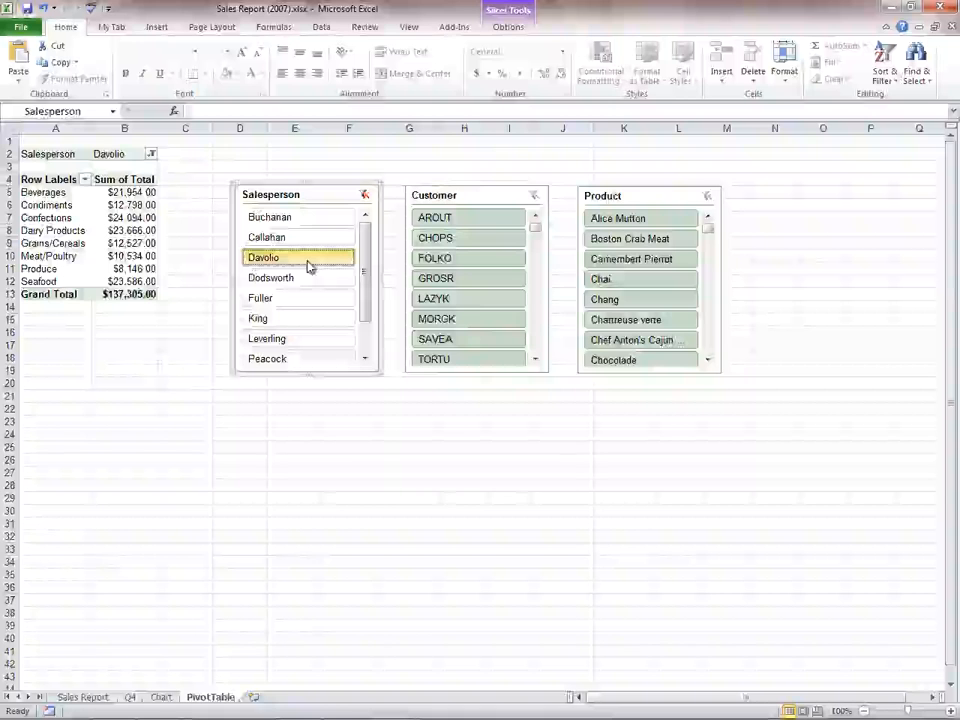
left_click(482, 322)
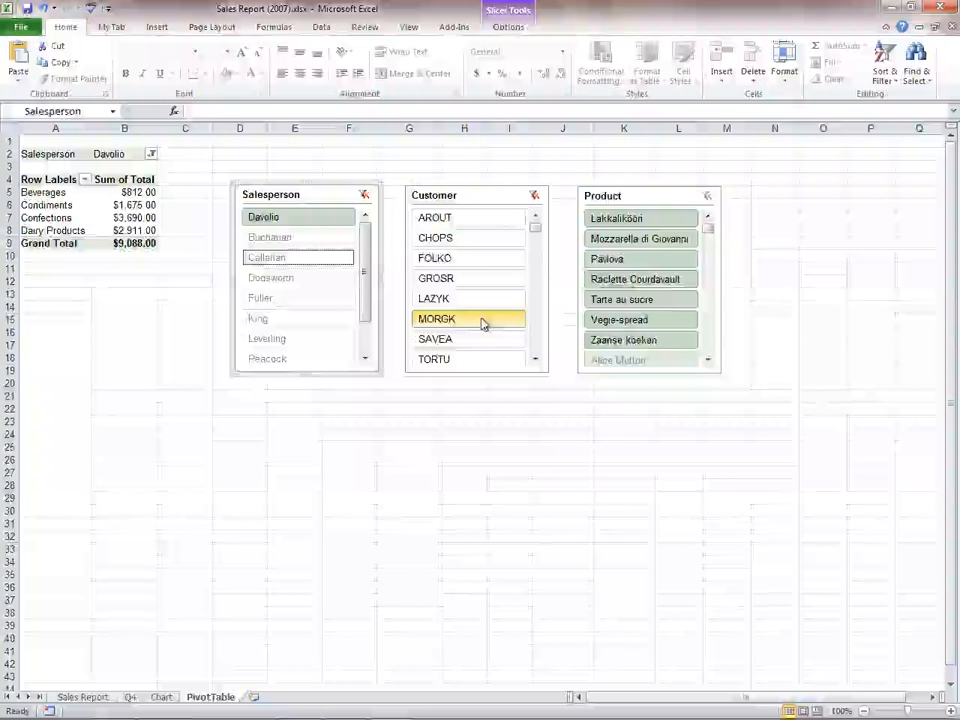
left_click(666, 302)
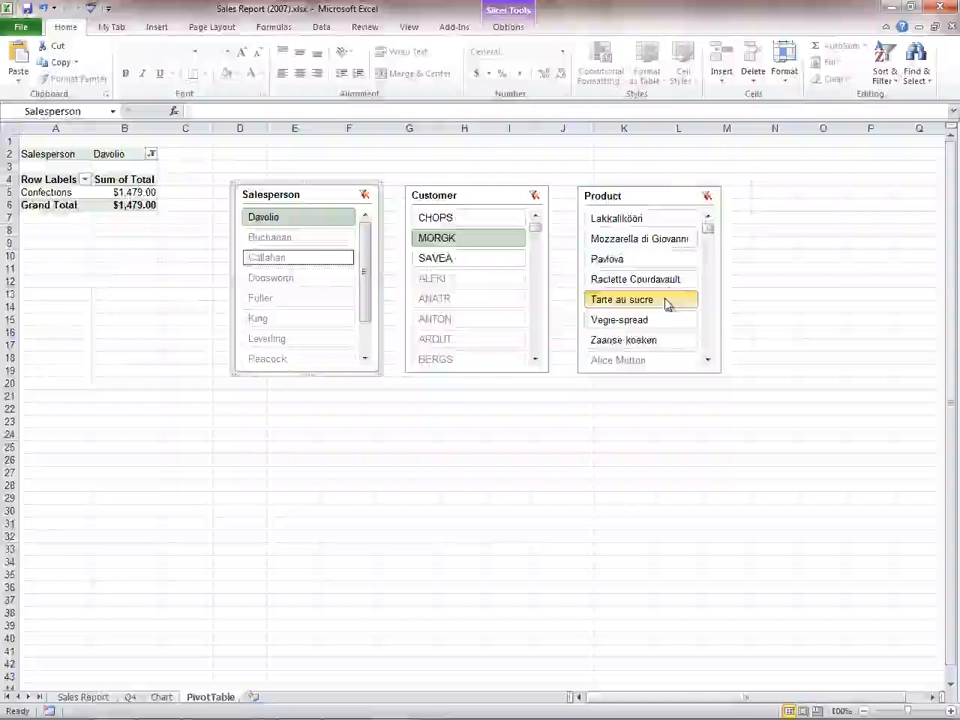
- Clear the filters of the Product, Customer and Salesperson slicers
left_click(707, 197)
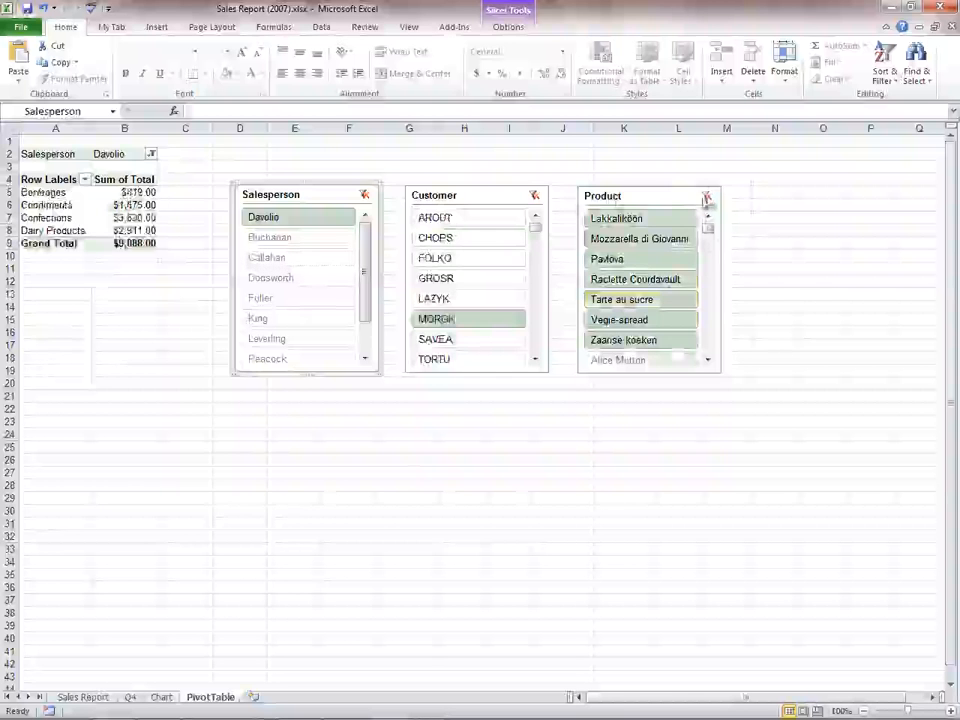
left_click(535, 195)
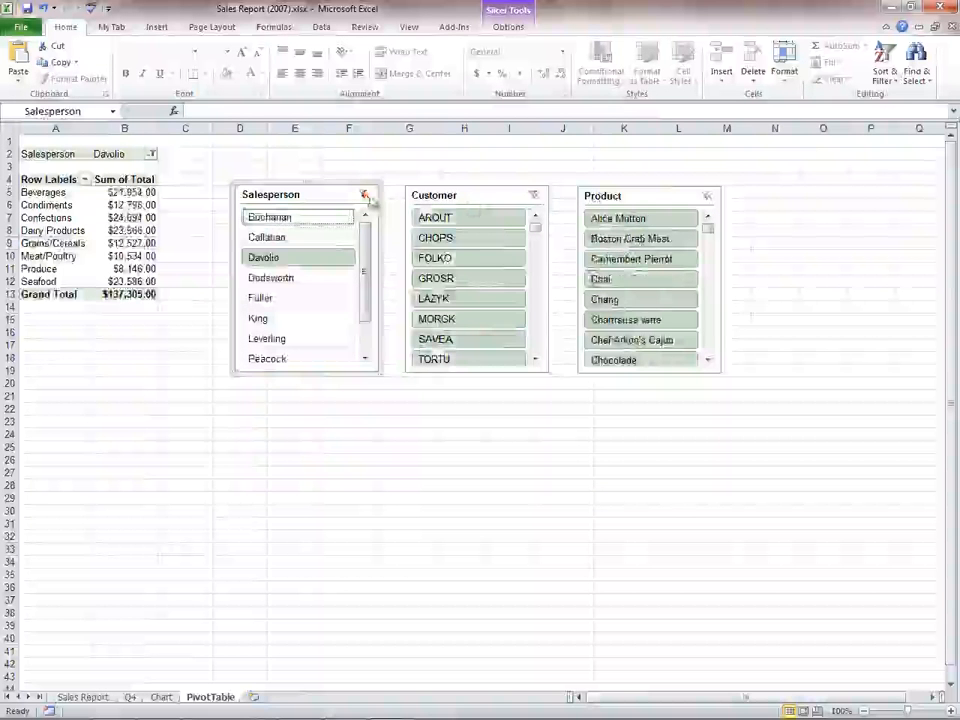
left_click(366, 195)
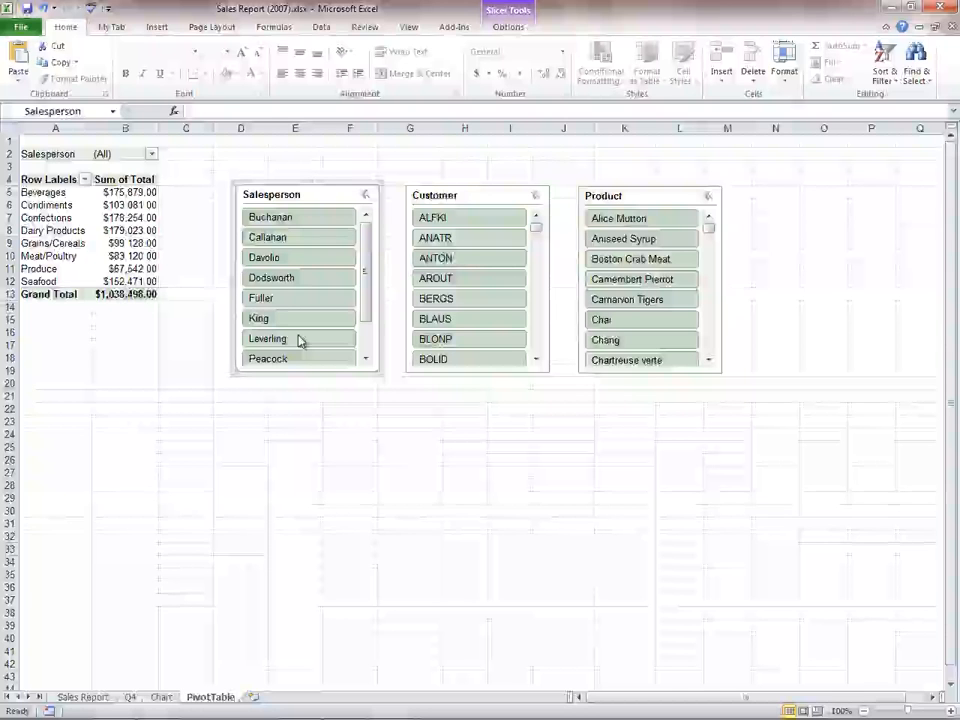
- Insert the third salesperson's photo from the Demo folder and convert it to the Circle Picture Hierarchy layout
left_click(157, 29)
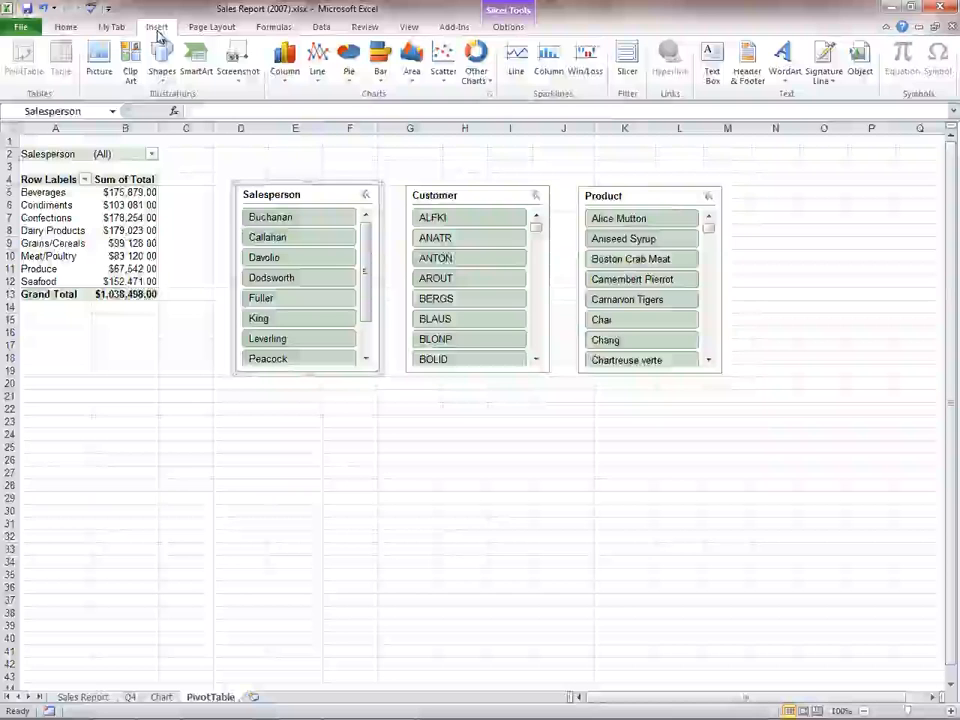
left_click(92, 52)
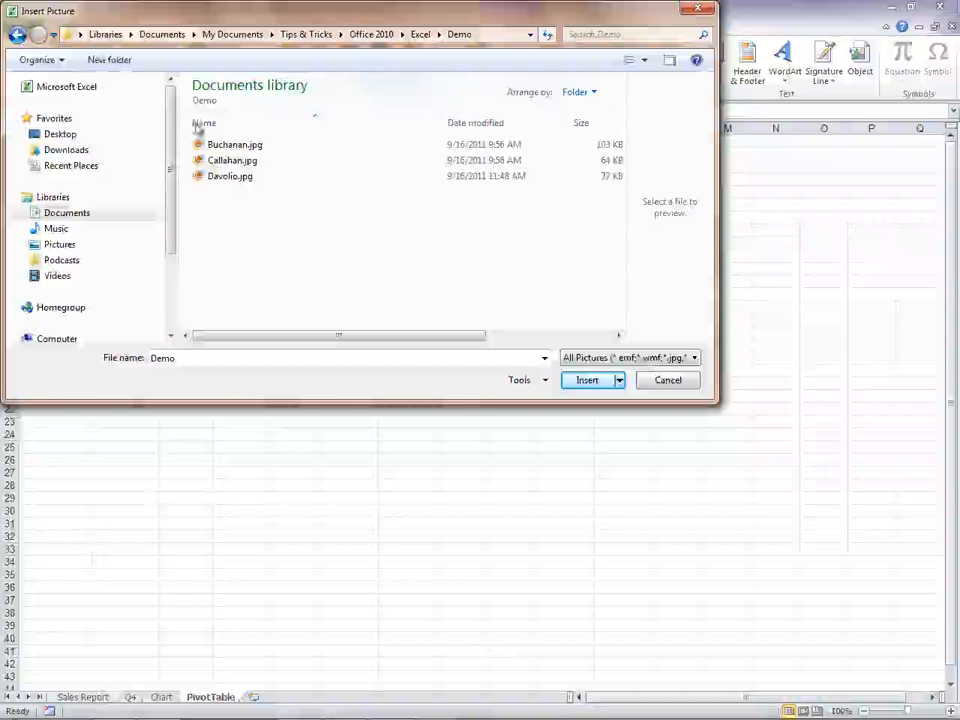
double_click(230, 177)
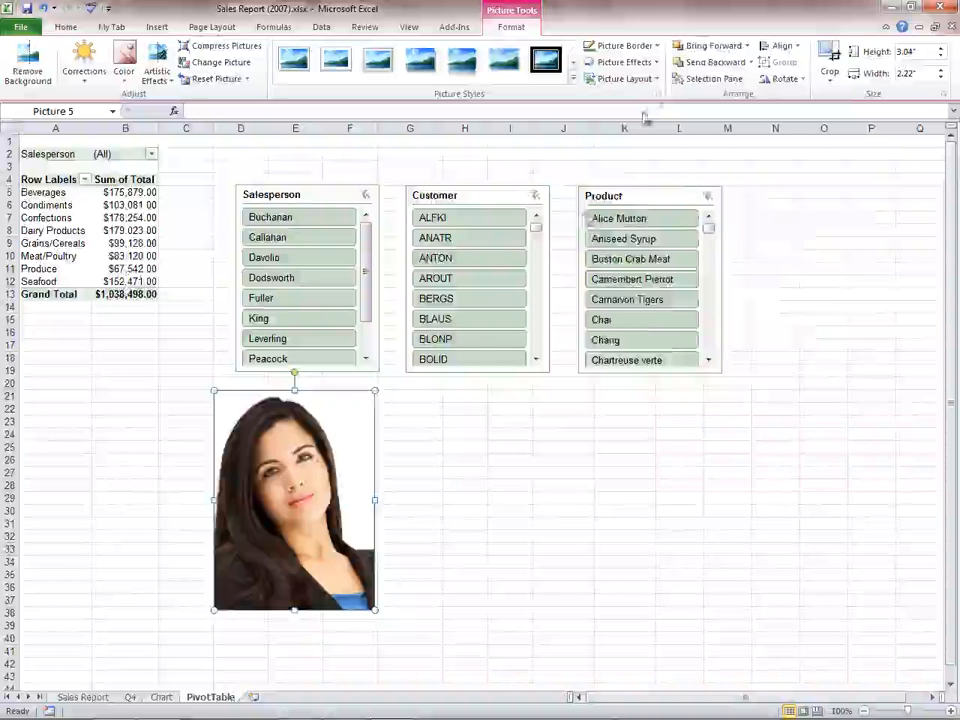
left_click(658, 79)
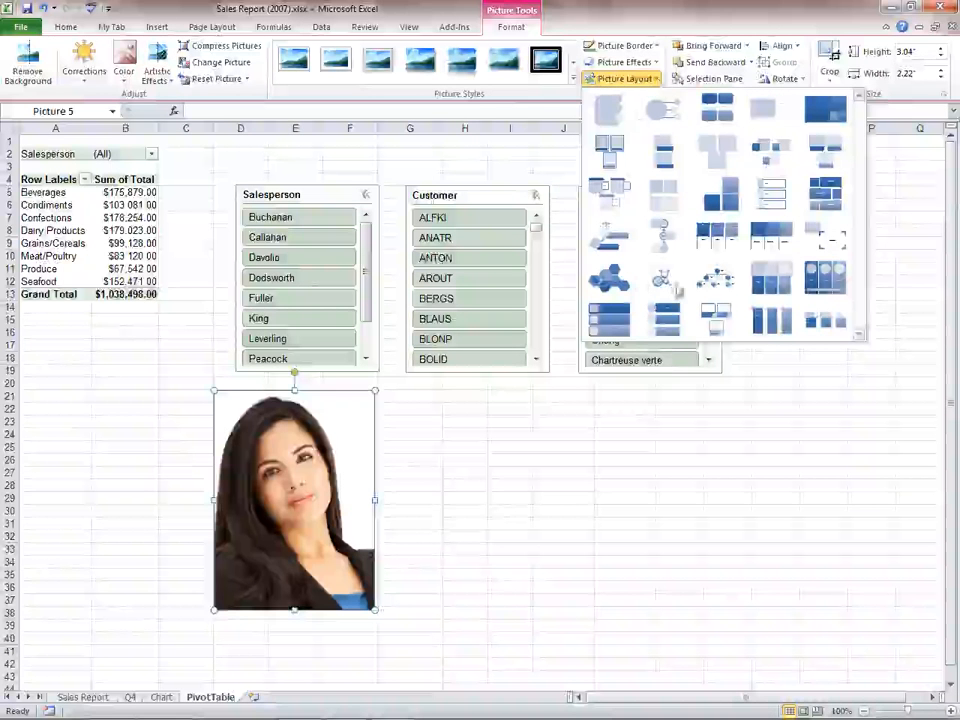
left_click(716, 289)
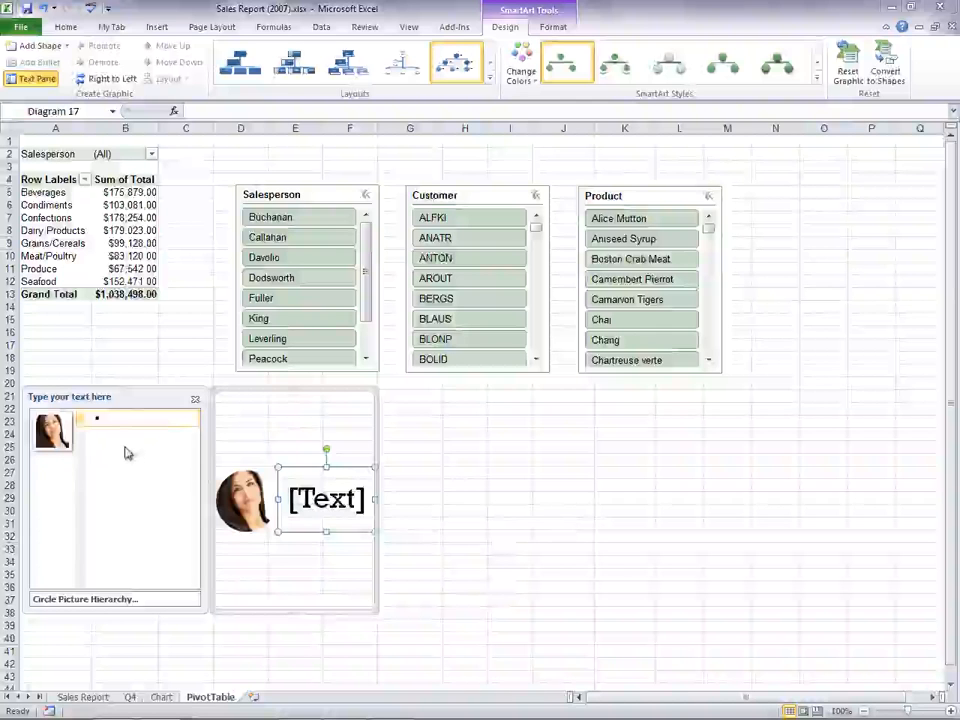
- Enter the third salesperson's surname as the top node with the first two salespeople's surnames beneath it, and widen the diagram through column J
left_click(107, 418)
type("Davolio")
key("Return")
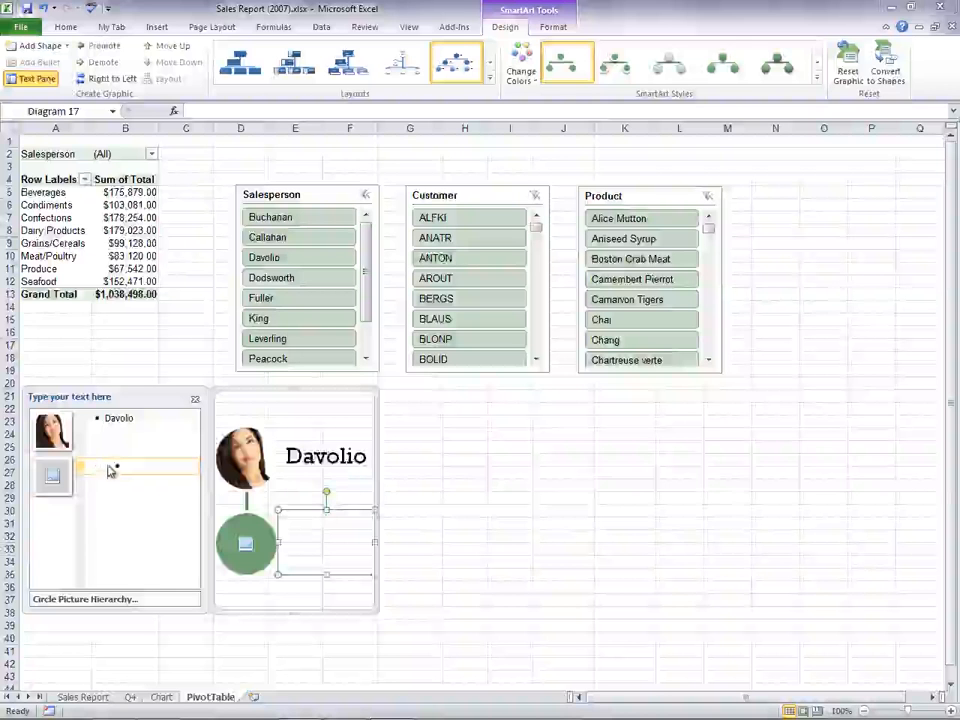
key("Return")
type("Buchanan ")
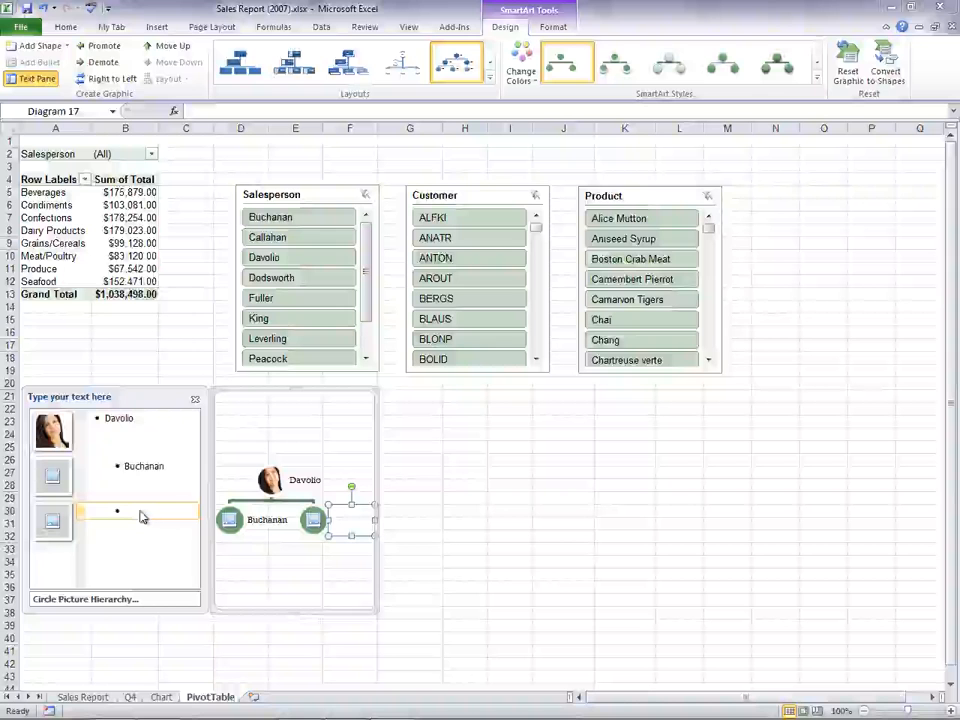
type("Callahan")
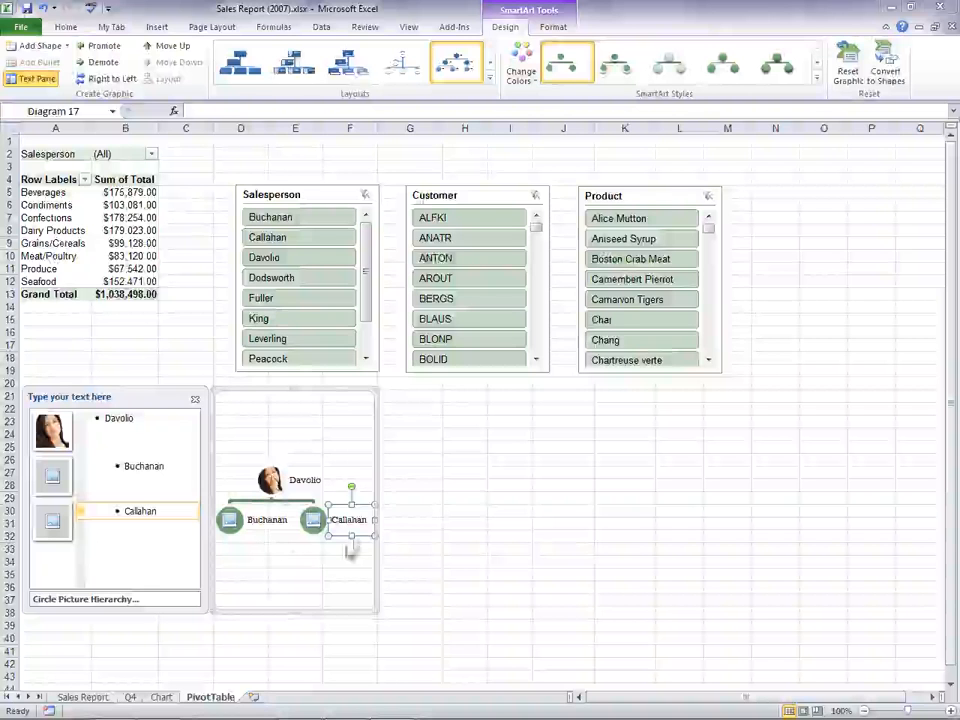
left_click_drag(378, 500, 597, 495)
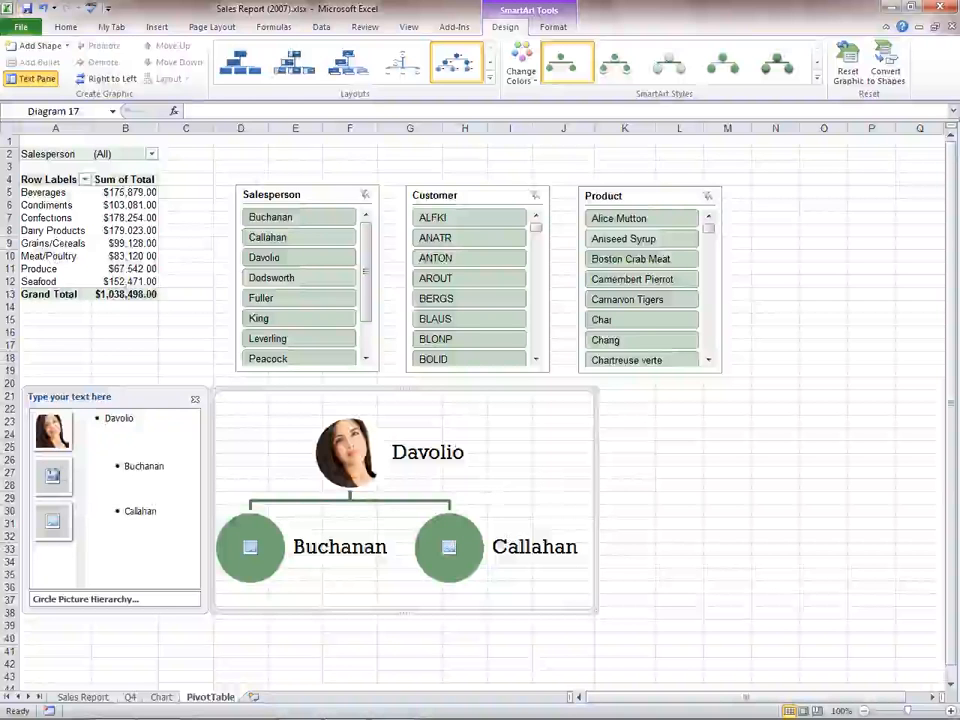
- Add the matching photos to the two subordinate nodes and apply the fifth SmartArt style shown to the diagram
left_click(53, 484)
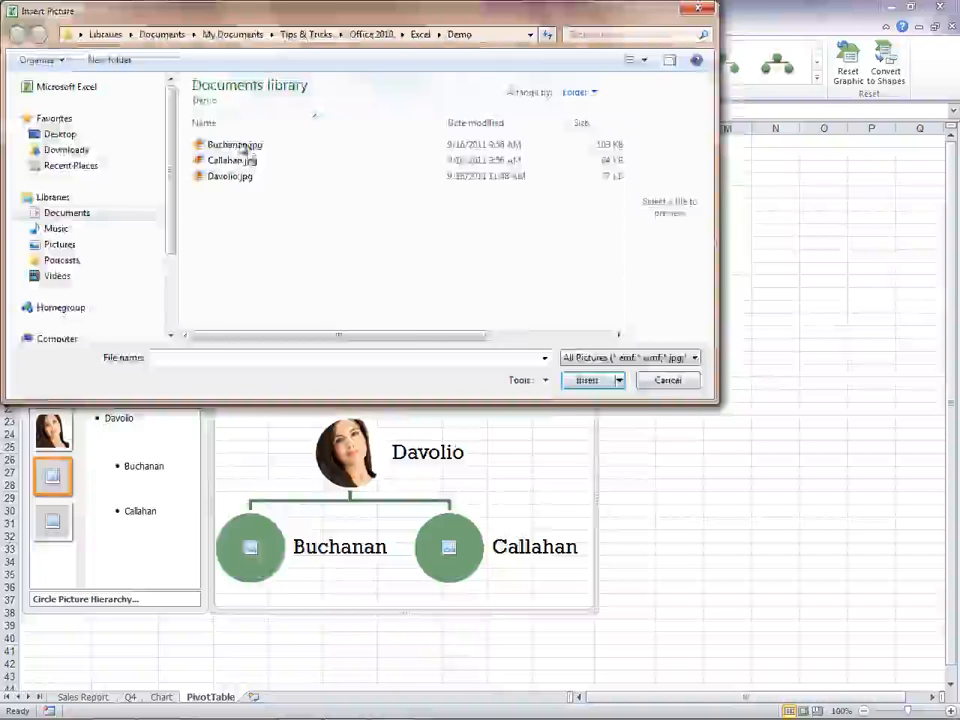
double_click(243, 148)
left_click(53, 521)
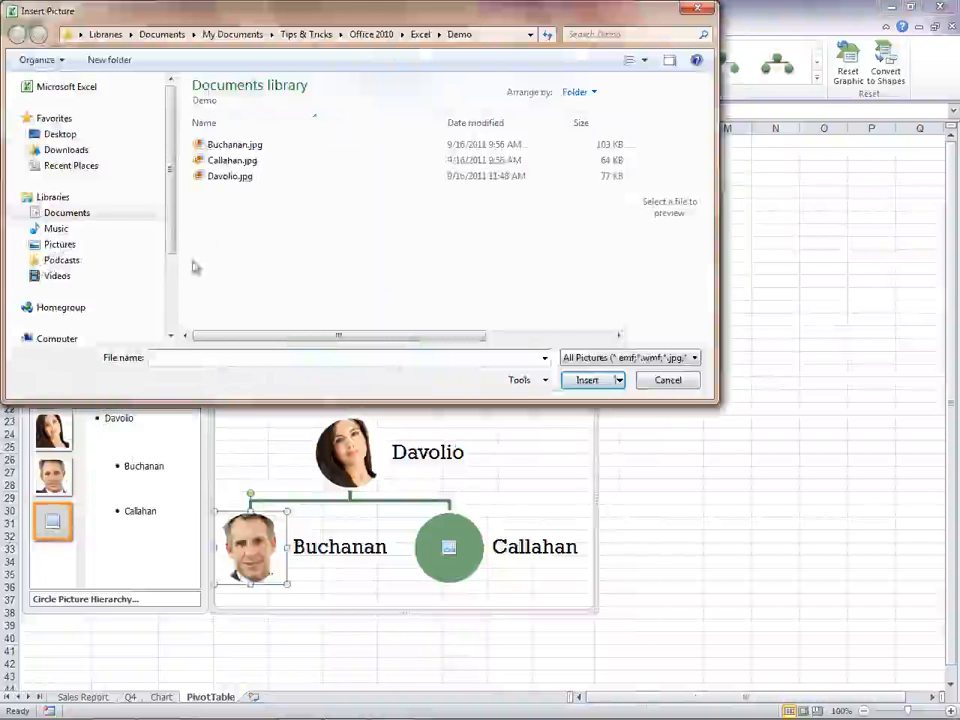
double_click(233, 158)
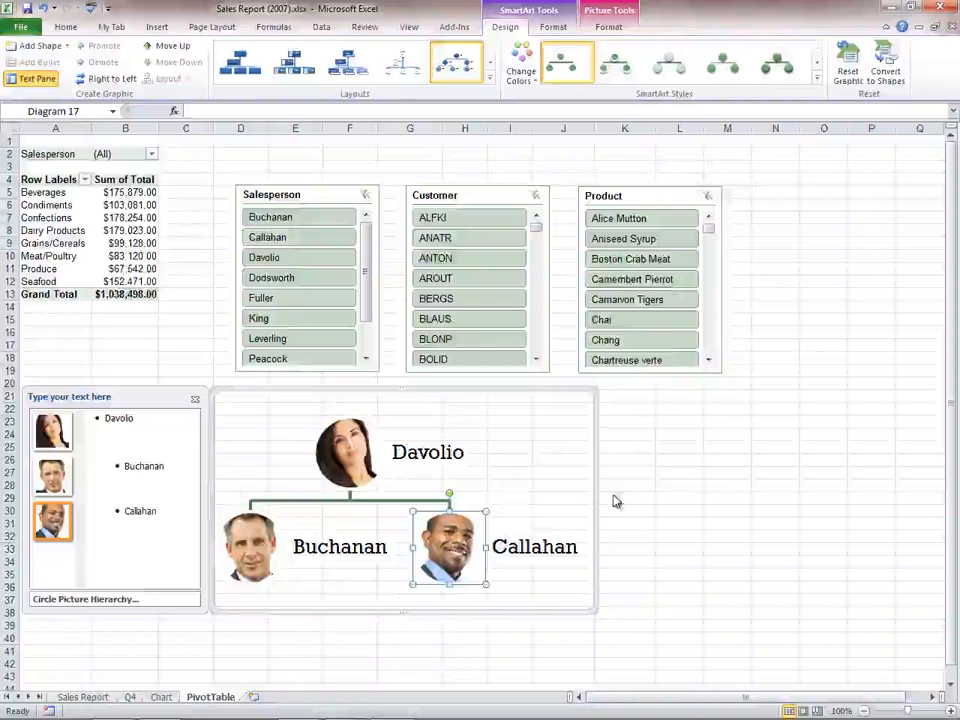
left_click(777, 62)
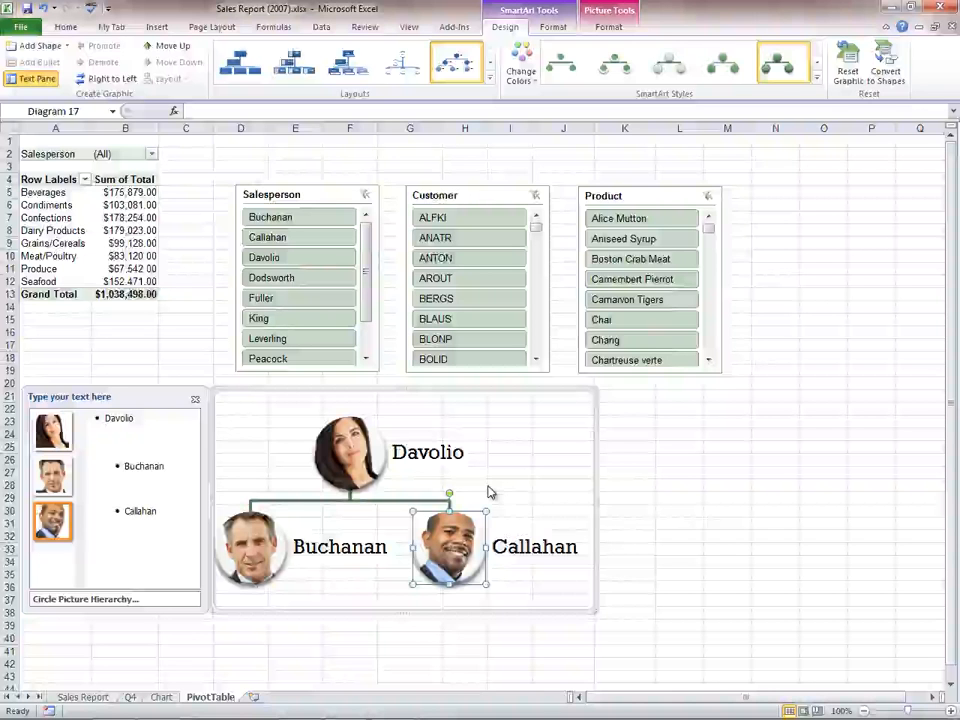
left_click(625, 410)
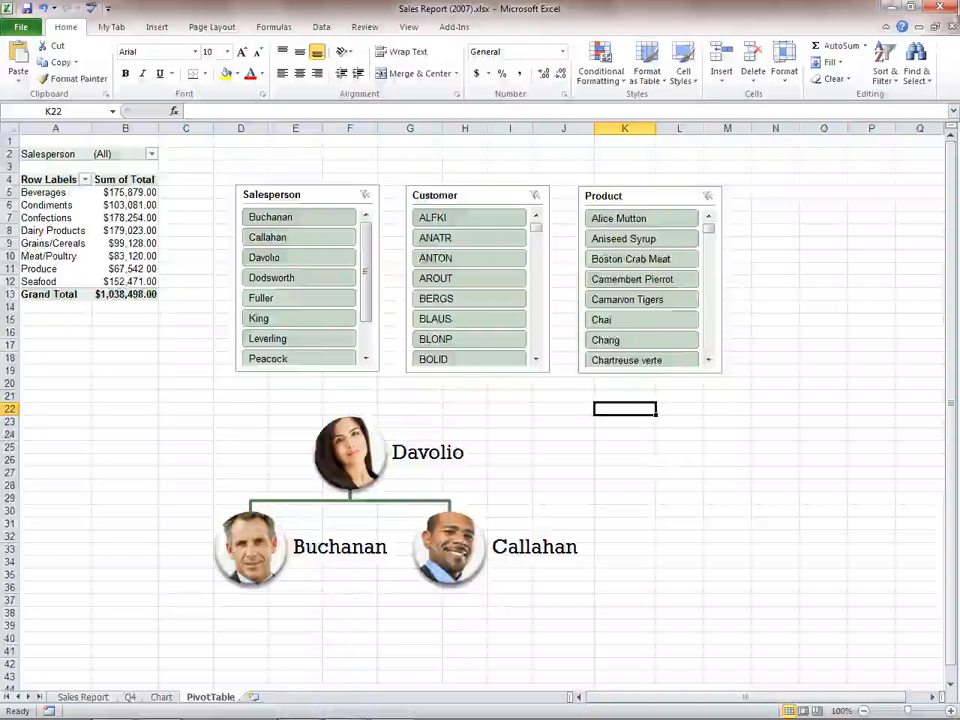
- Close the workbook without saving and, once it is reopened, restore its 10:05 AM unsaved version over the last saved one
left_click(948, 6)
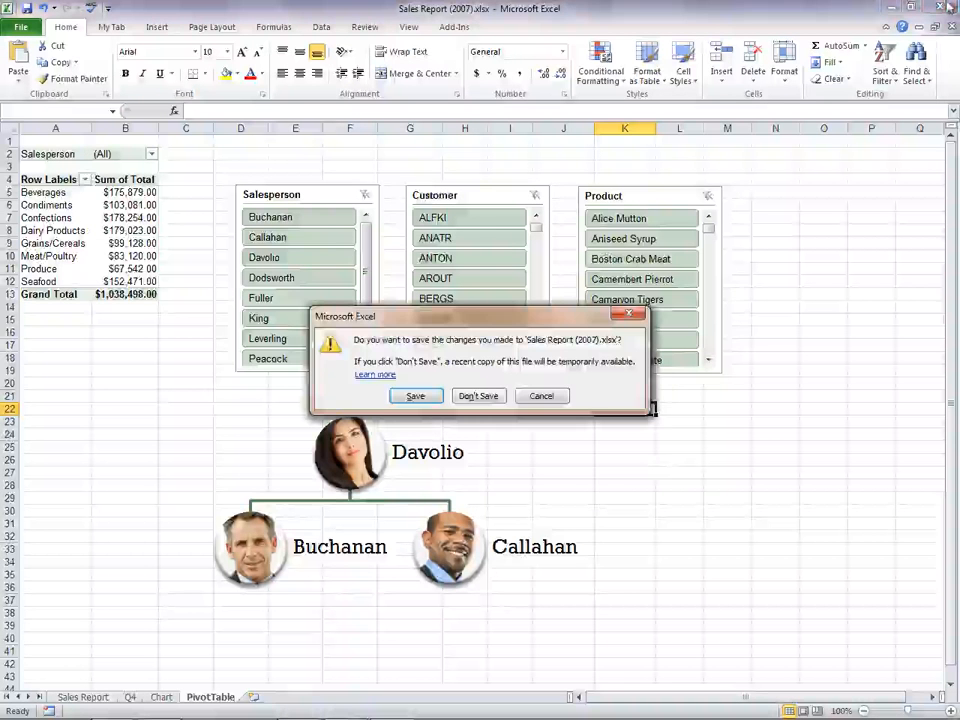
left_click(478, 396)
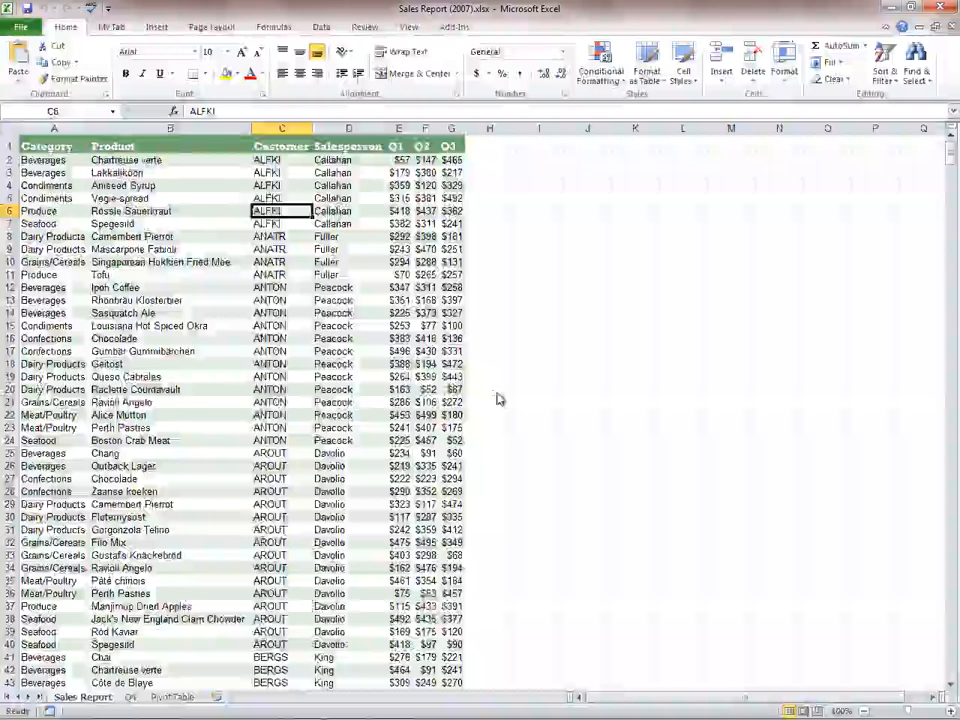
left_click(22, 30)
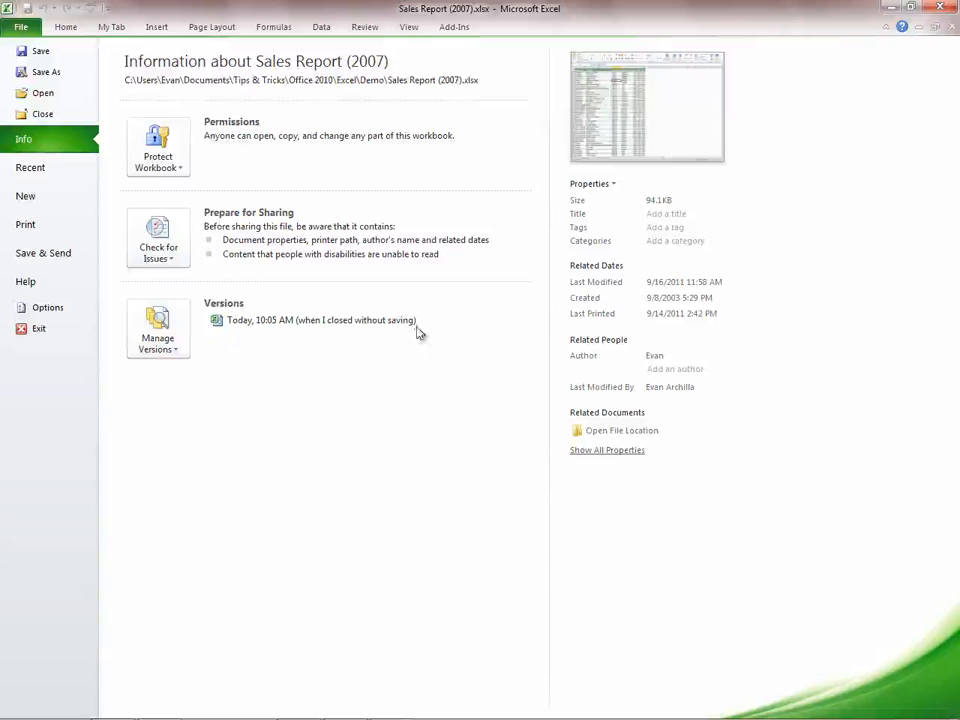
left_click(362, 321)
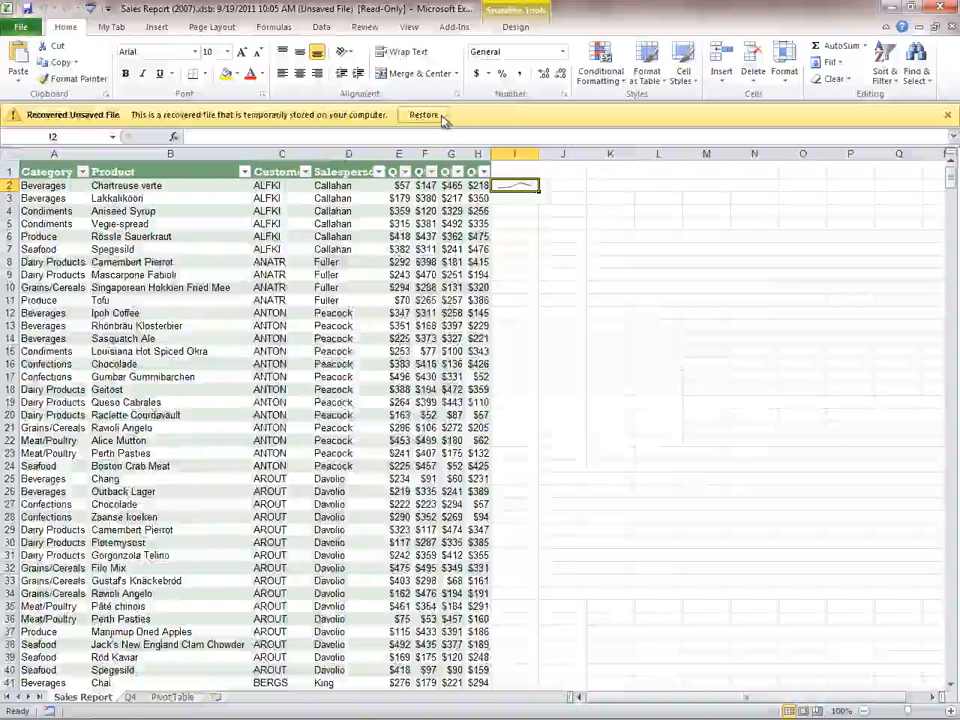
left_click(441, 116)
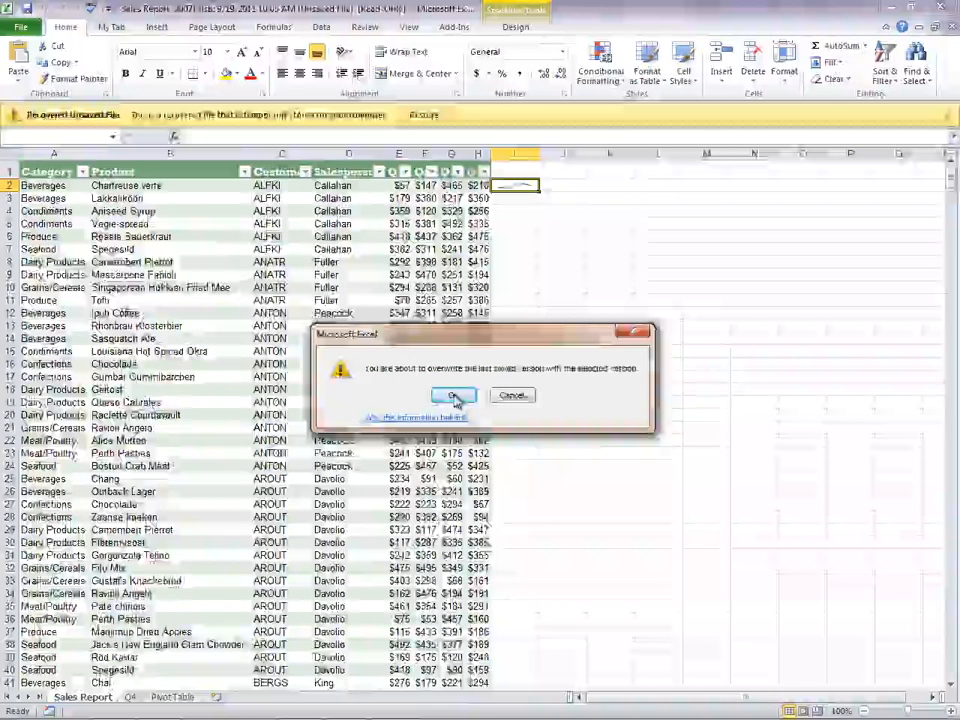
left_click(453, 396)
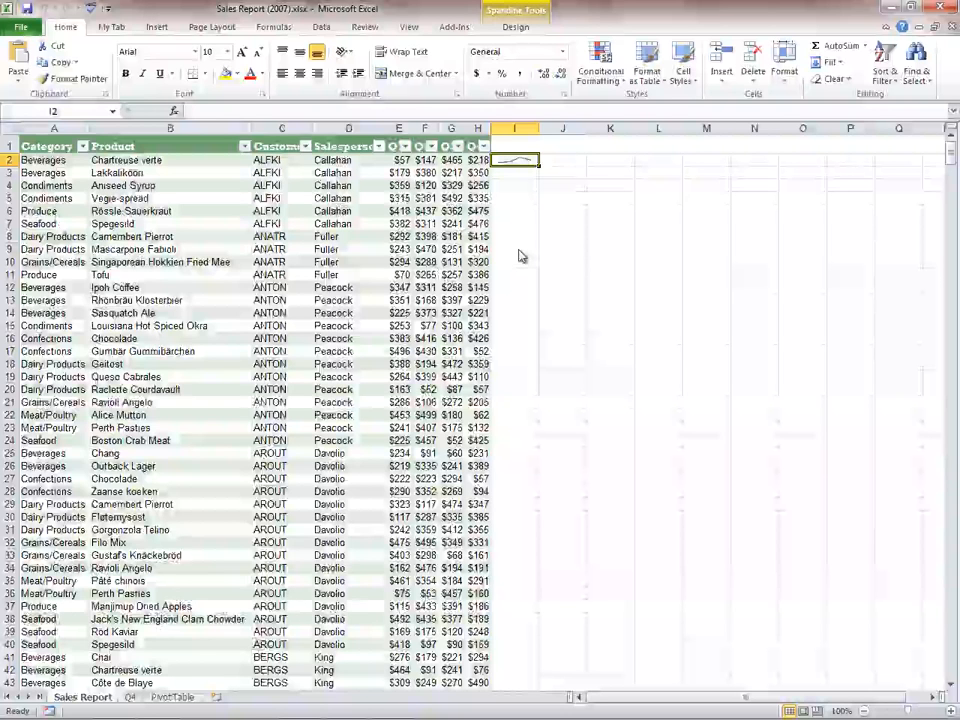
- View the workbook's sharing options for saving to the web and to SharePoint
left_click(24, 29)
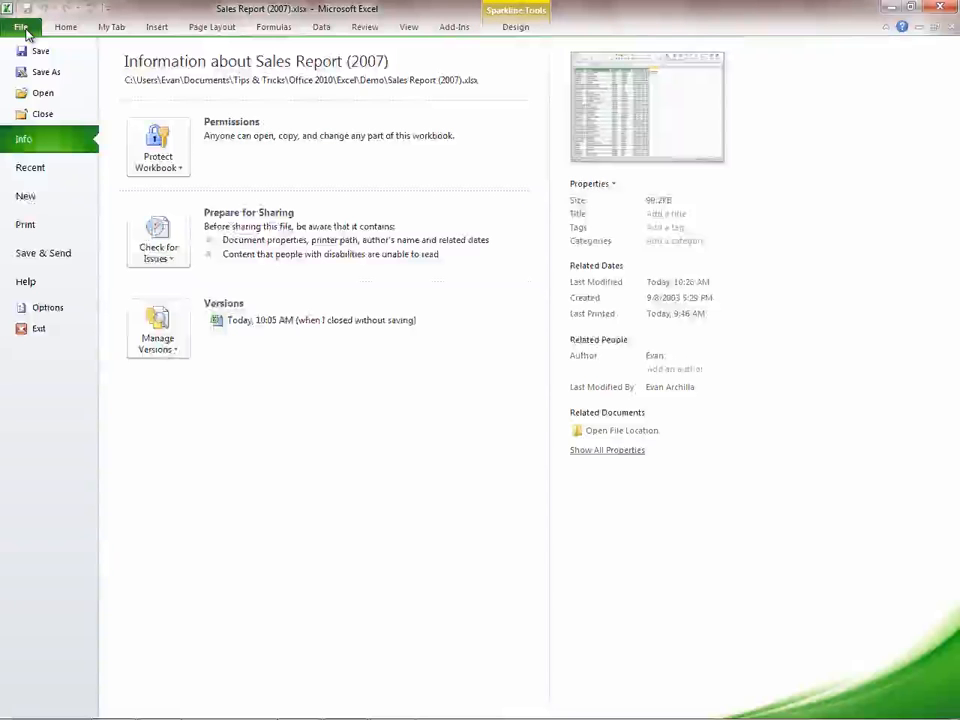
left_click(70, 254)
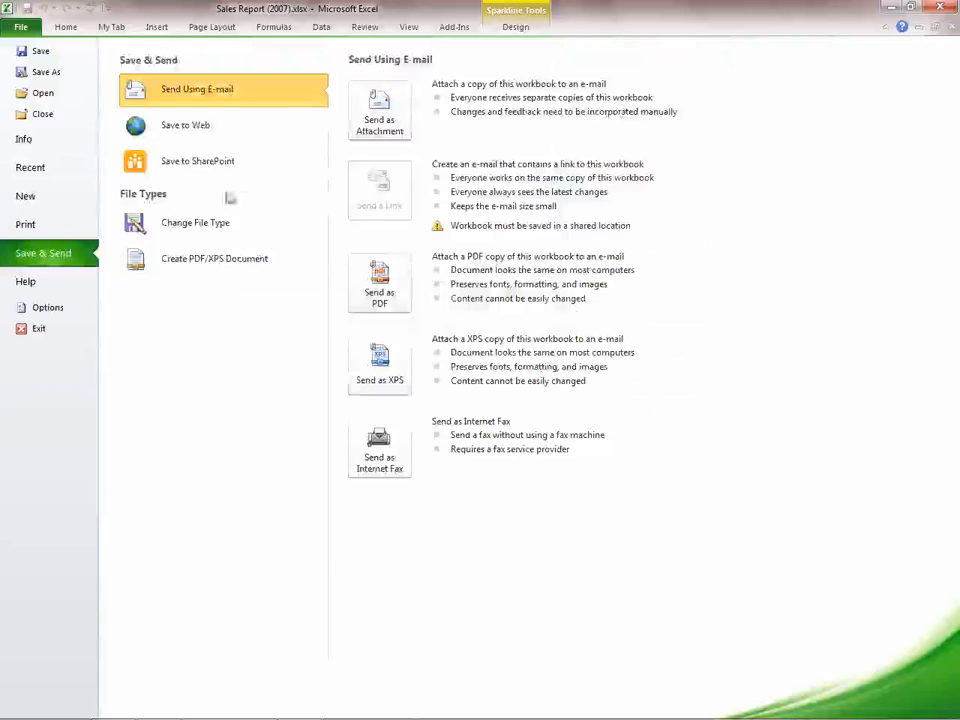
left_click(220, 125)
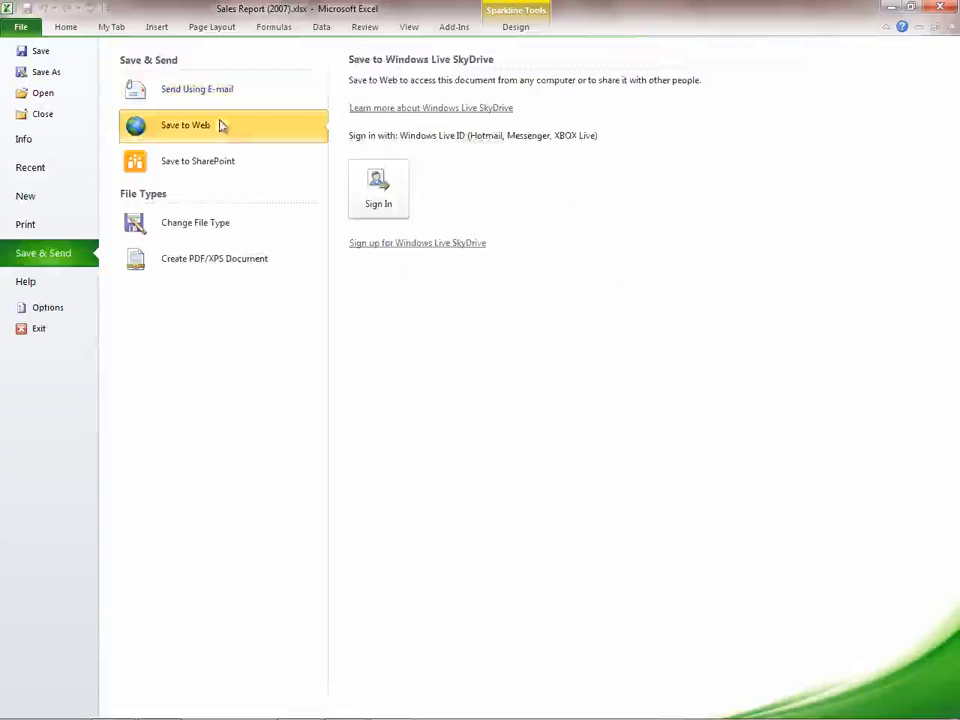
left_click(255, 168)
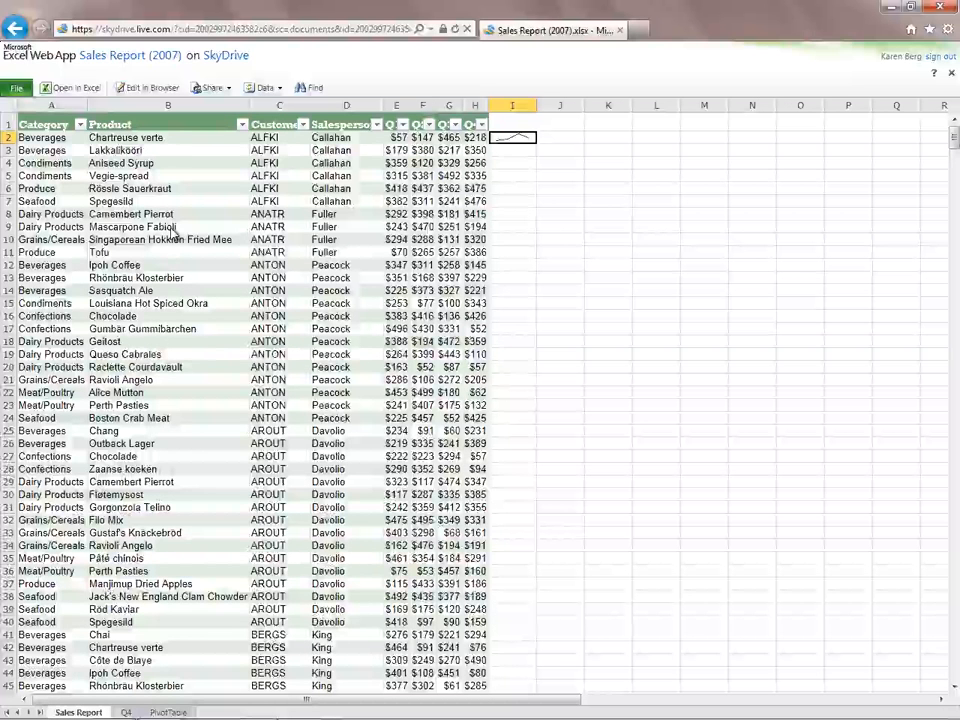
- Switch to Excel Web App and find the next occurrence of "sauce" in the Sales Report sheet
left_click(20, 89)
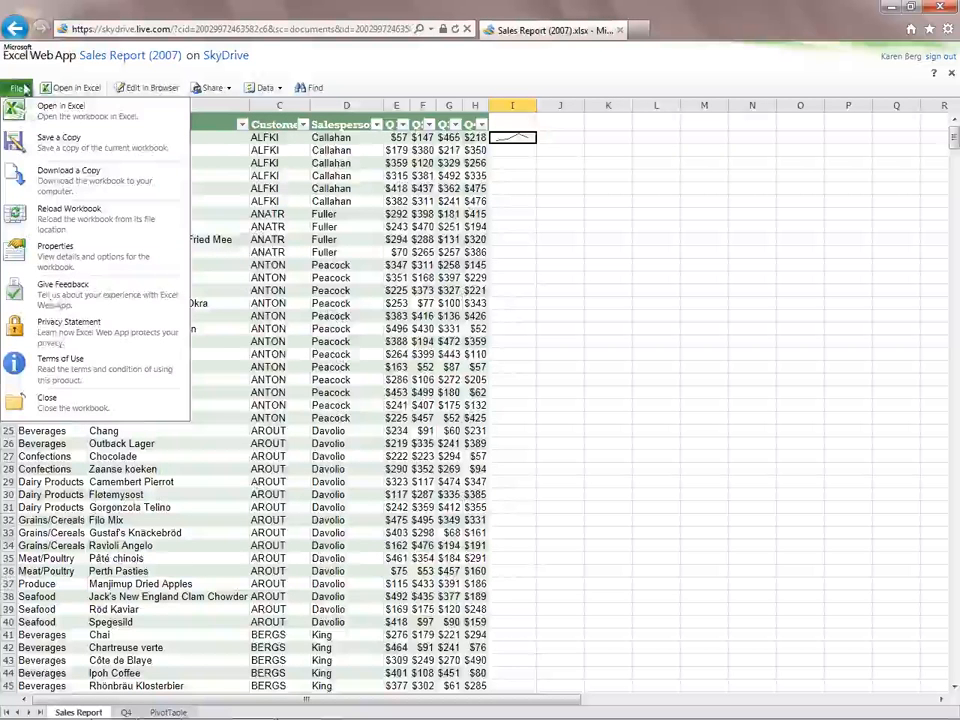
left_click(22, 89)
left_click(312, 88)
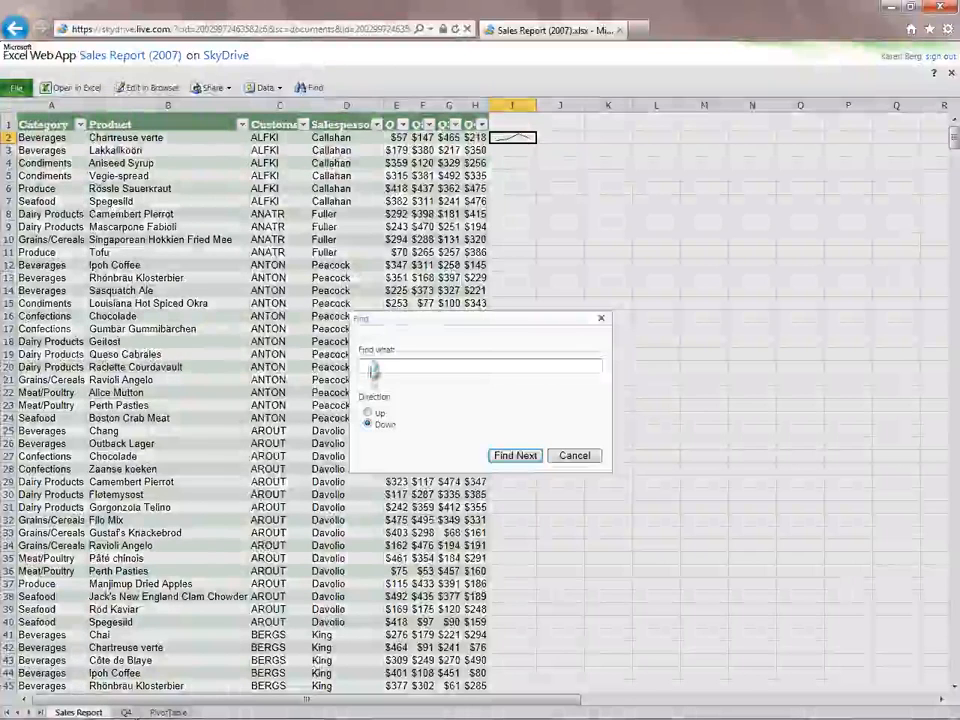
type("sauce")
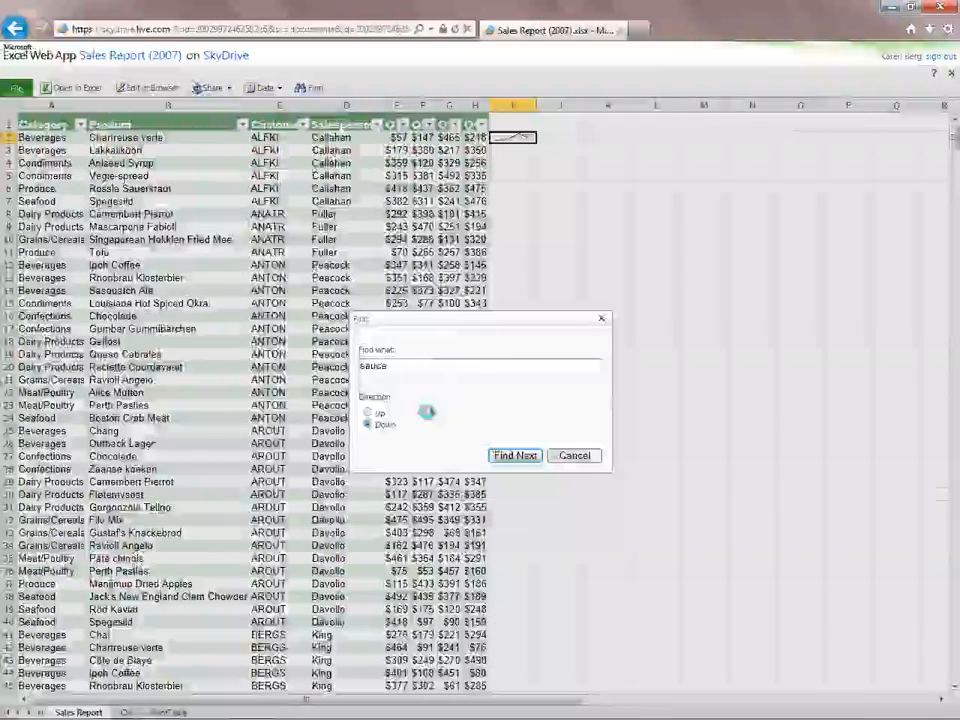
left_click(517, 457)
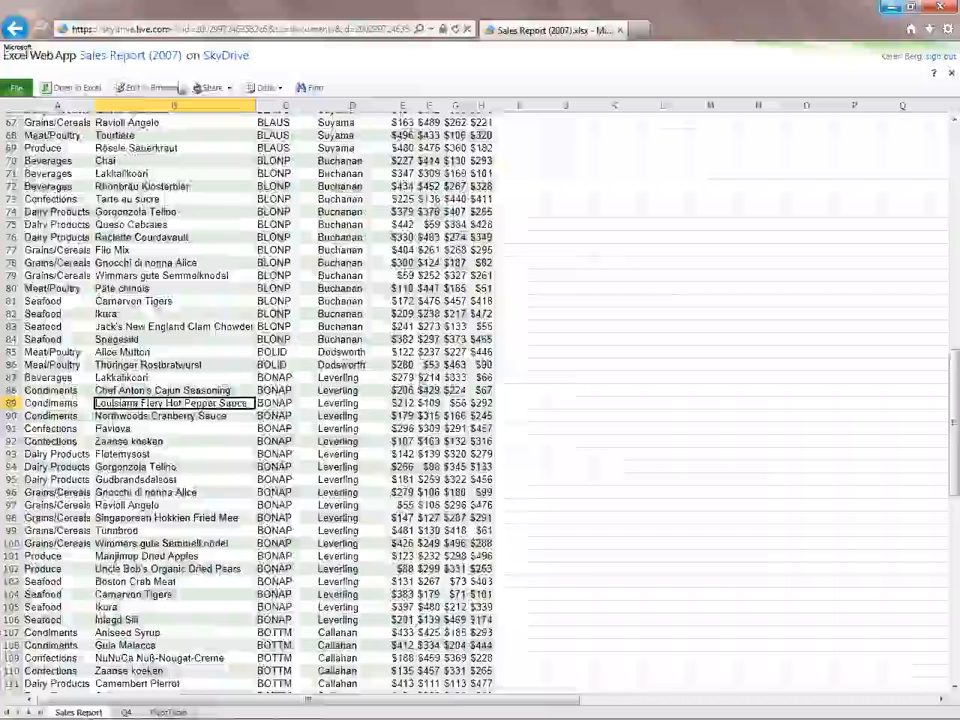
- Edit the workbook in the browser and set the Q4 value of the first Chartreuse verte row (H2) to 323
left_click(160, 88)
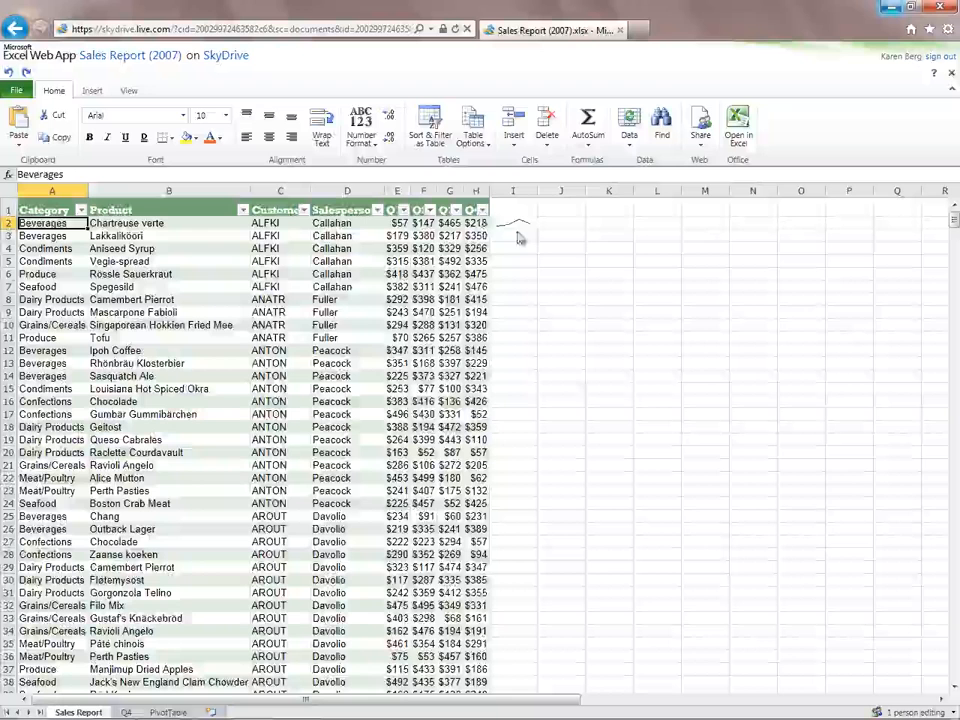
left_click(484, 224)
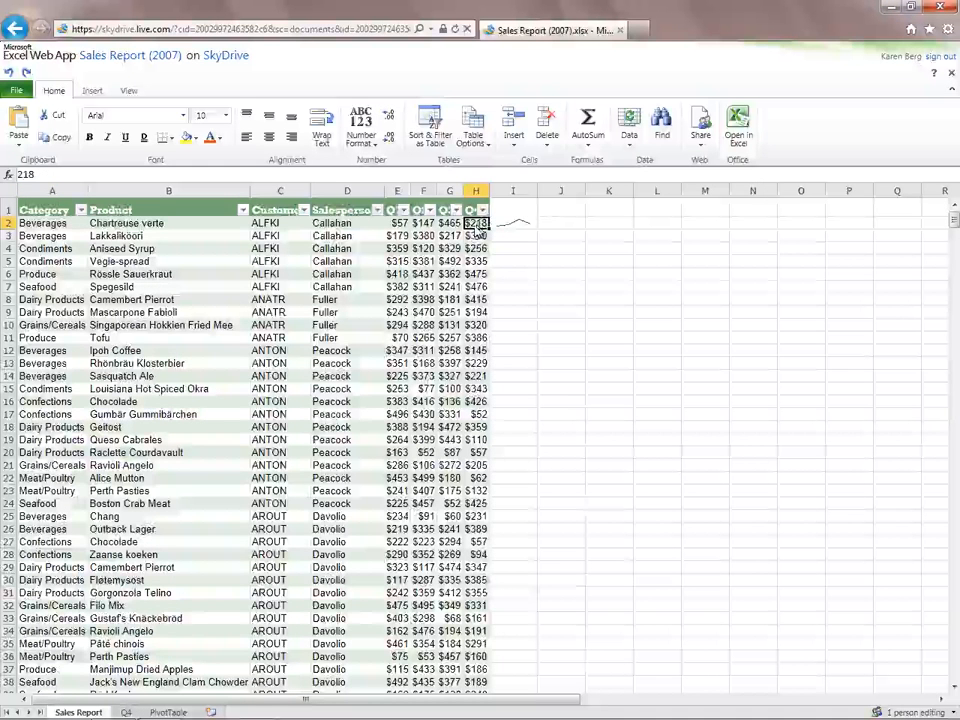
type("323")
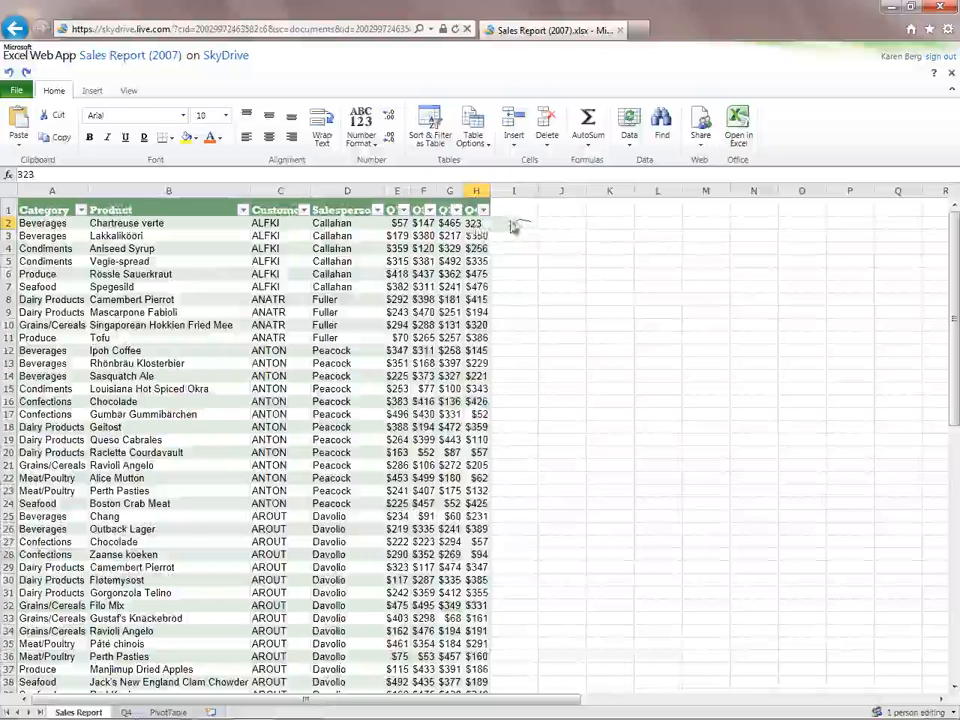
left_click(519, 226)
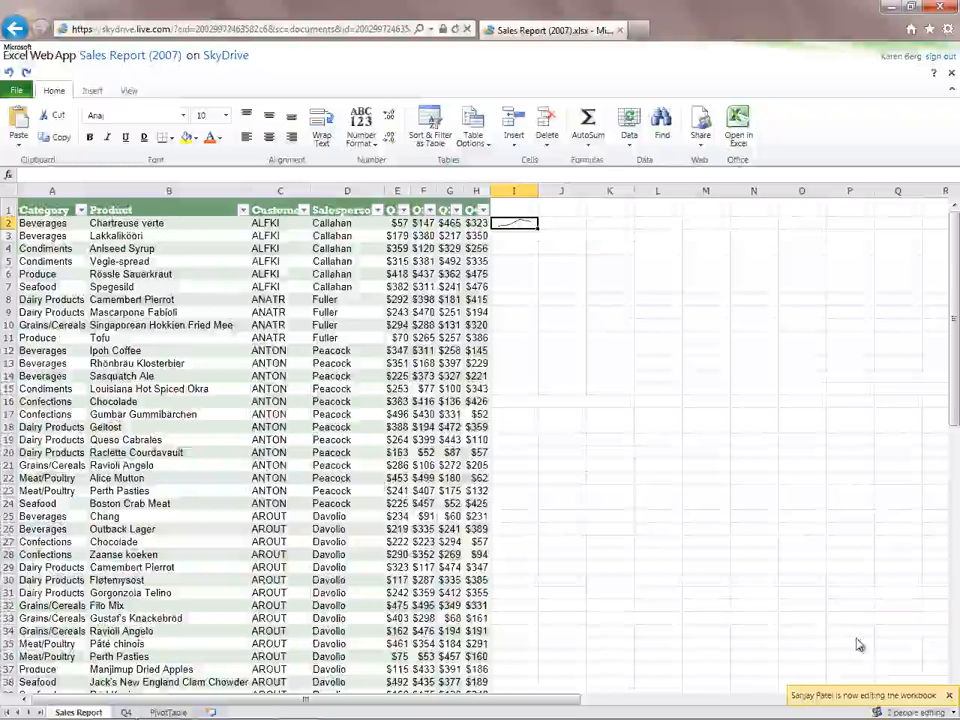
- View the list of people editing the workbook, and open it in desktop Excel with editing enabled
left_click(923, 711)
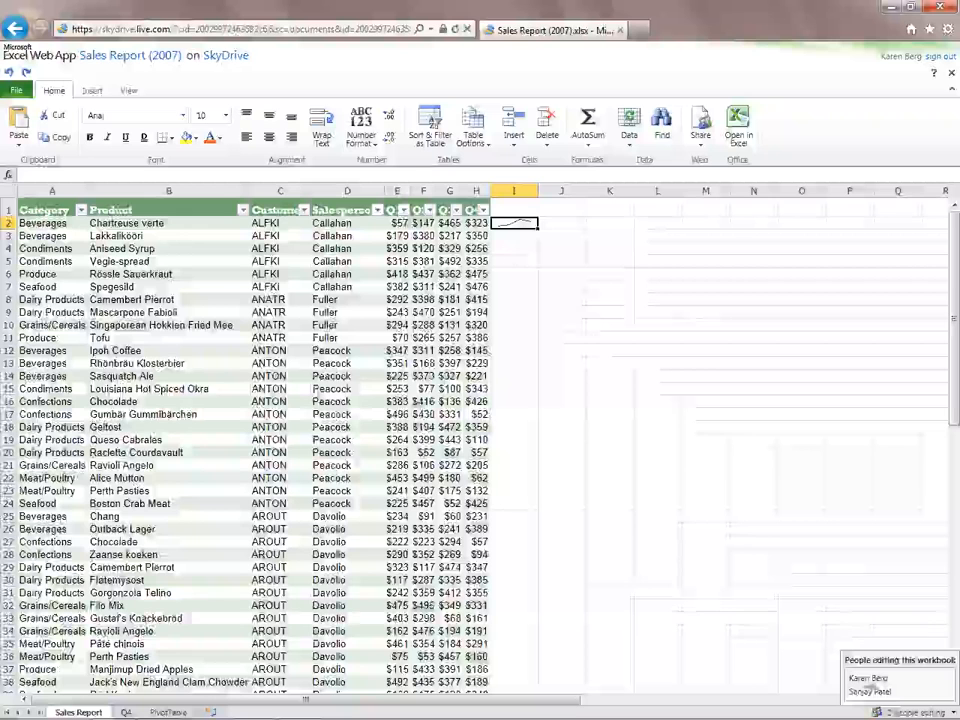
left_click(895, 711)
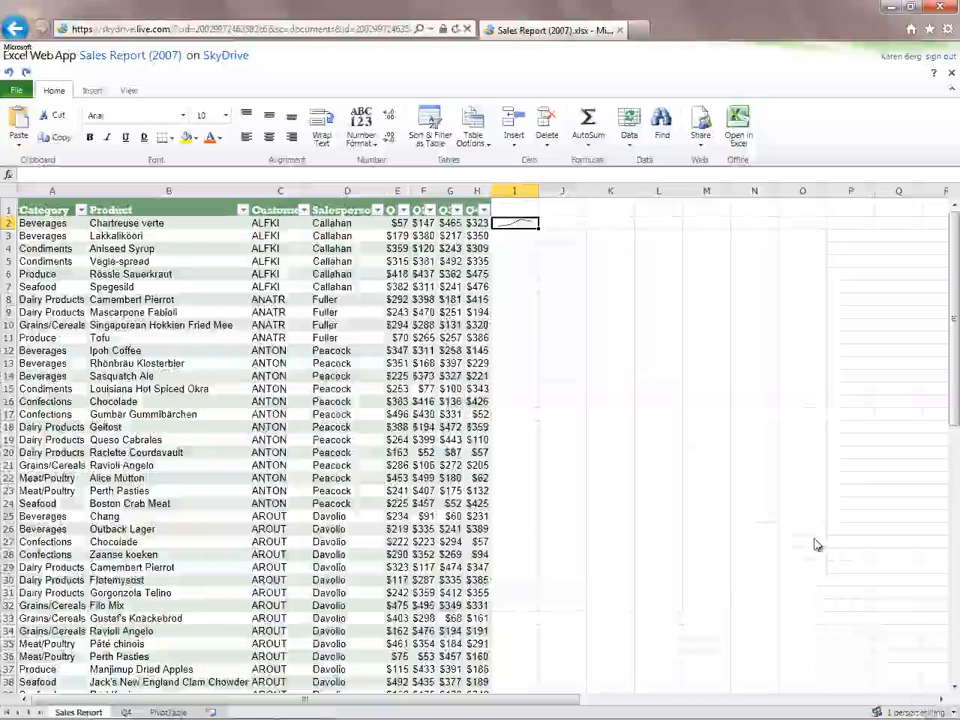
left_click(739, 125)
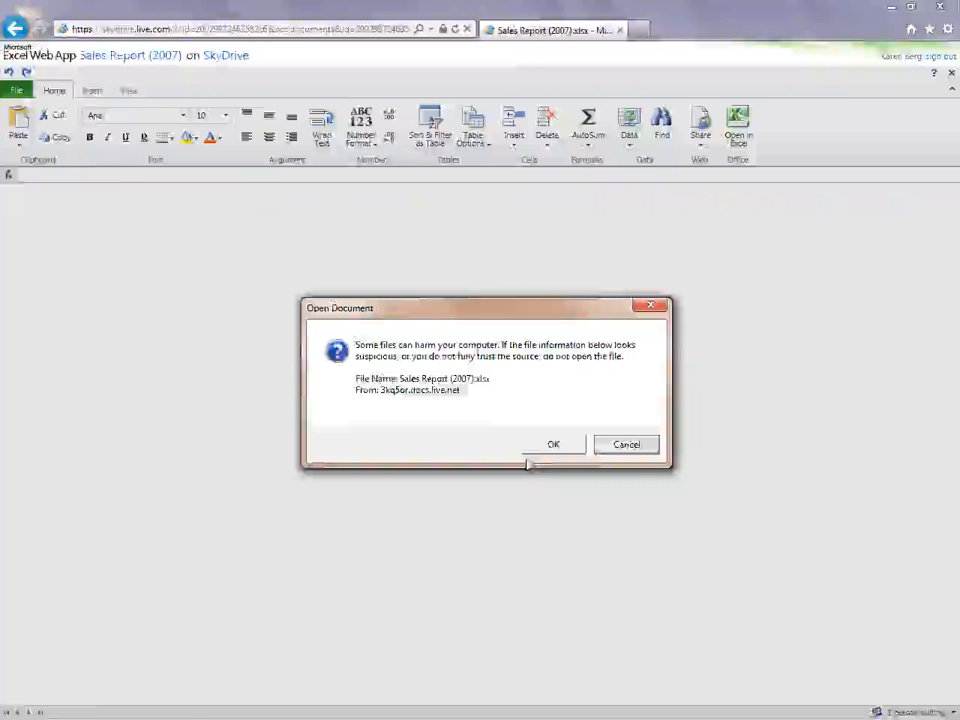
left_click(543, 445)
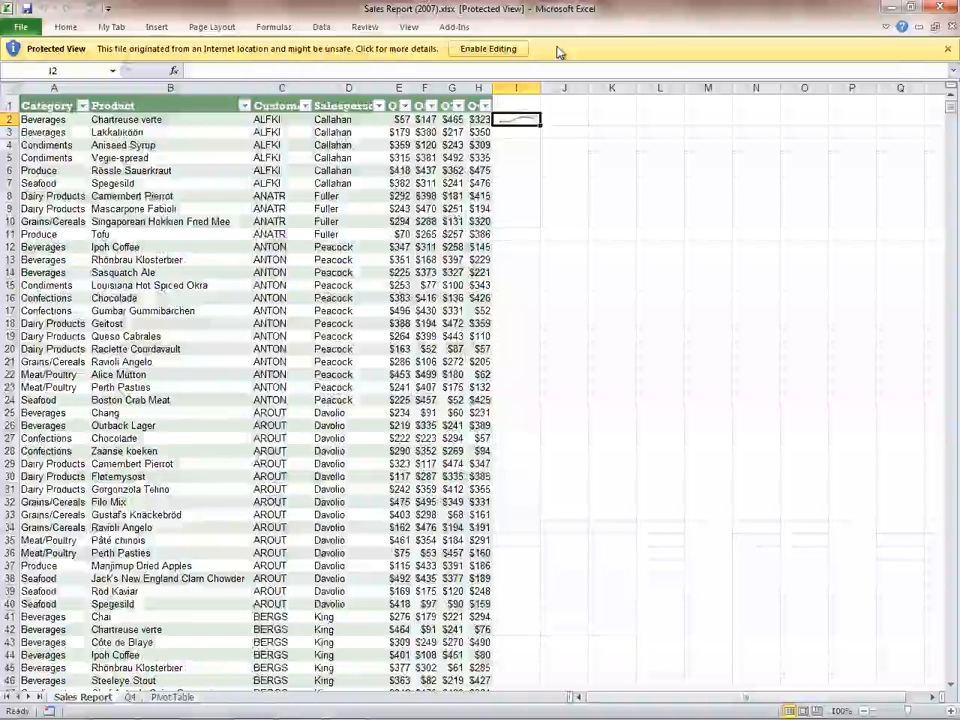
left_click(490, 48)
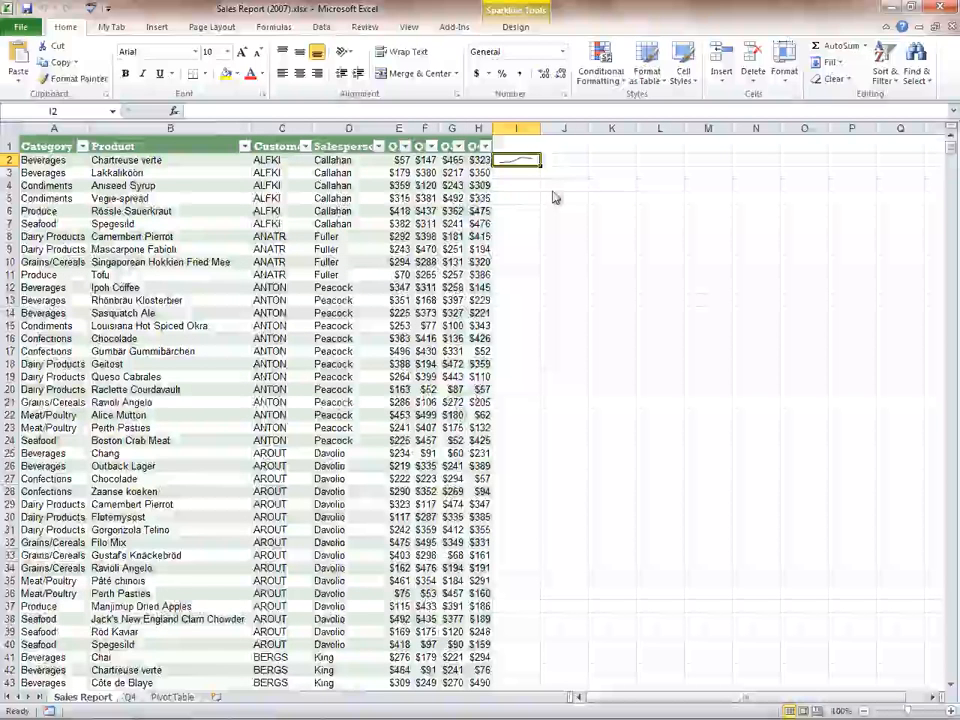
- View the second author's contact card from the workbook information and show its meeting scheduling option
left_click(14, 27)
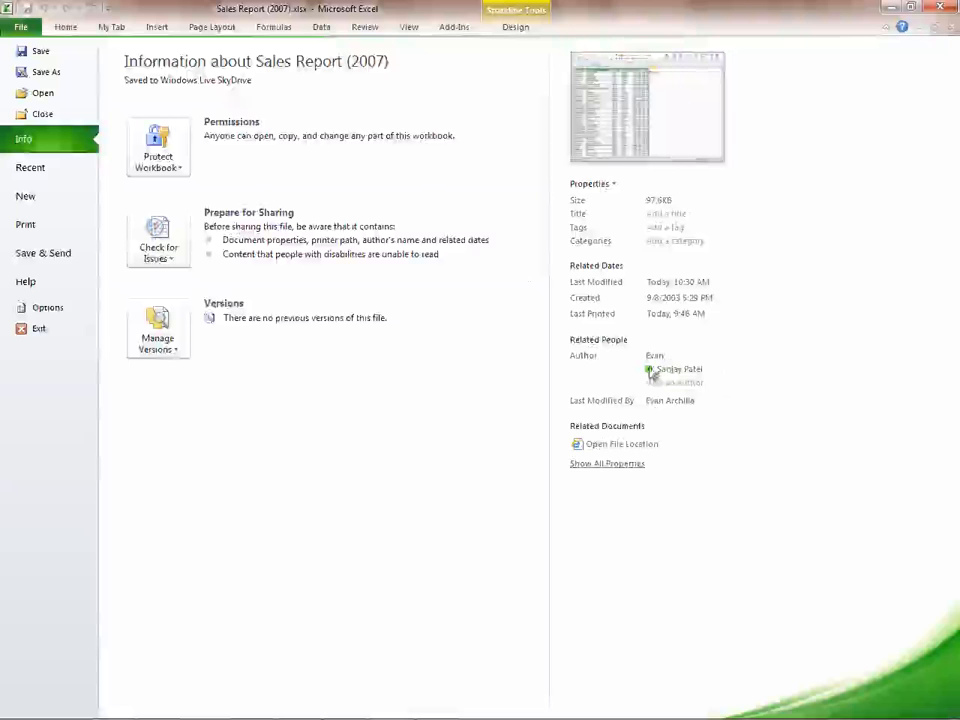
mouse_move(651, 371)
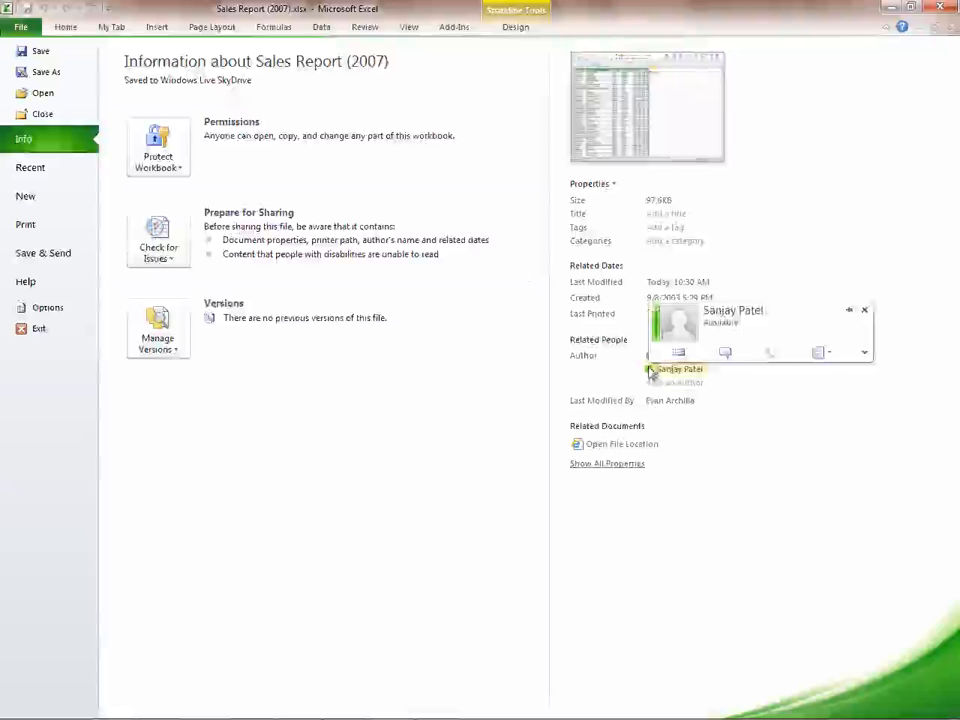
left_click(830, 353)
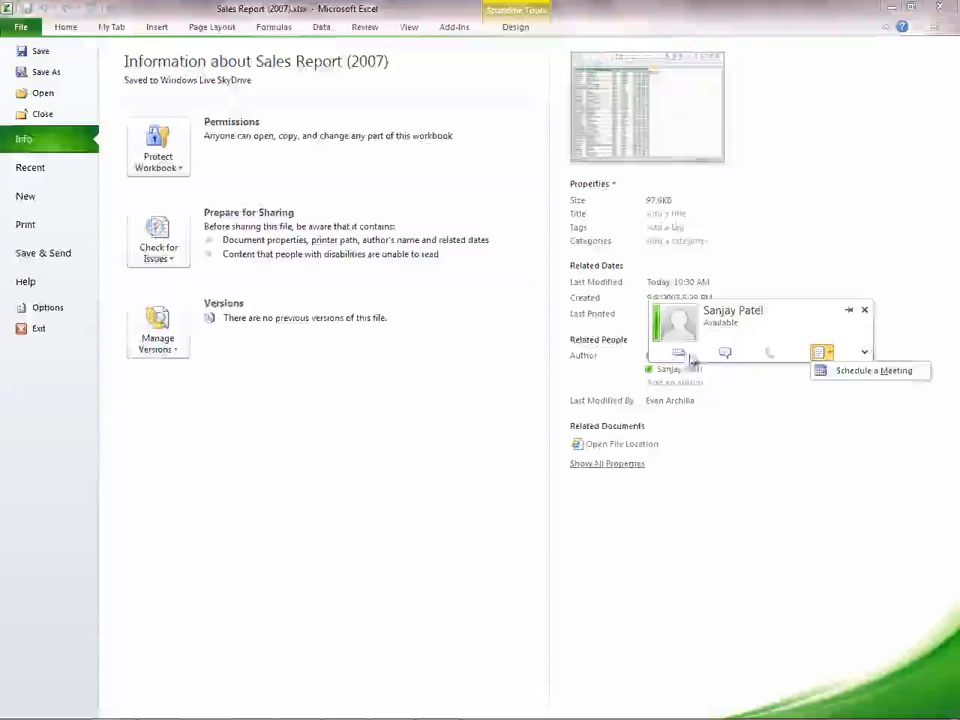